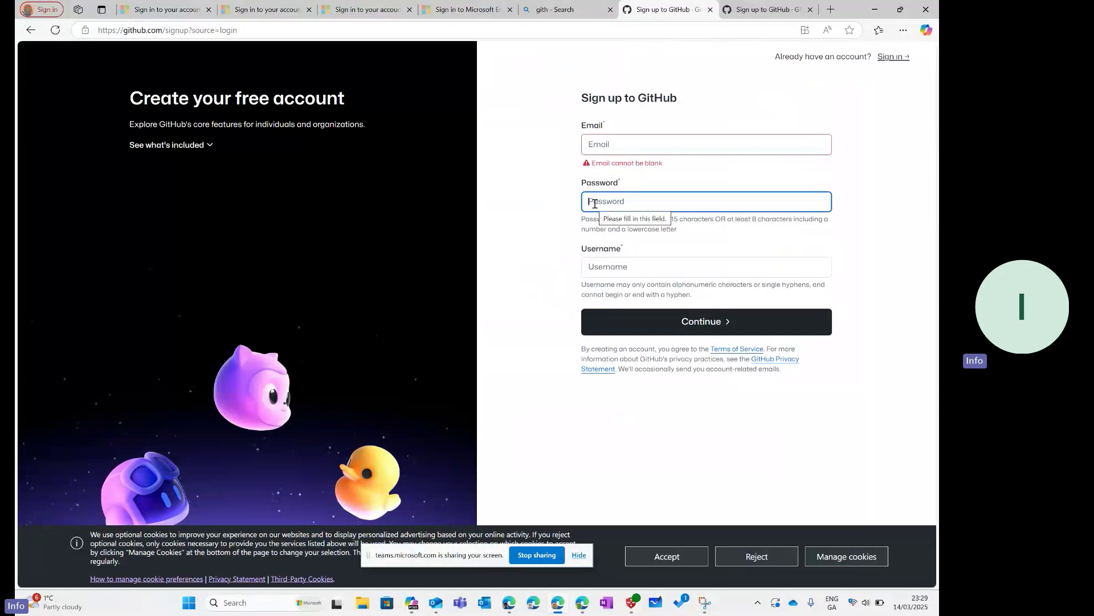
Step: Leave the GitHub sign-up form and switch to the InPrivate browser window with the signed-in GitHub dashboard
click(600, 264)
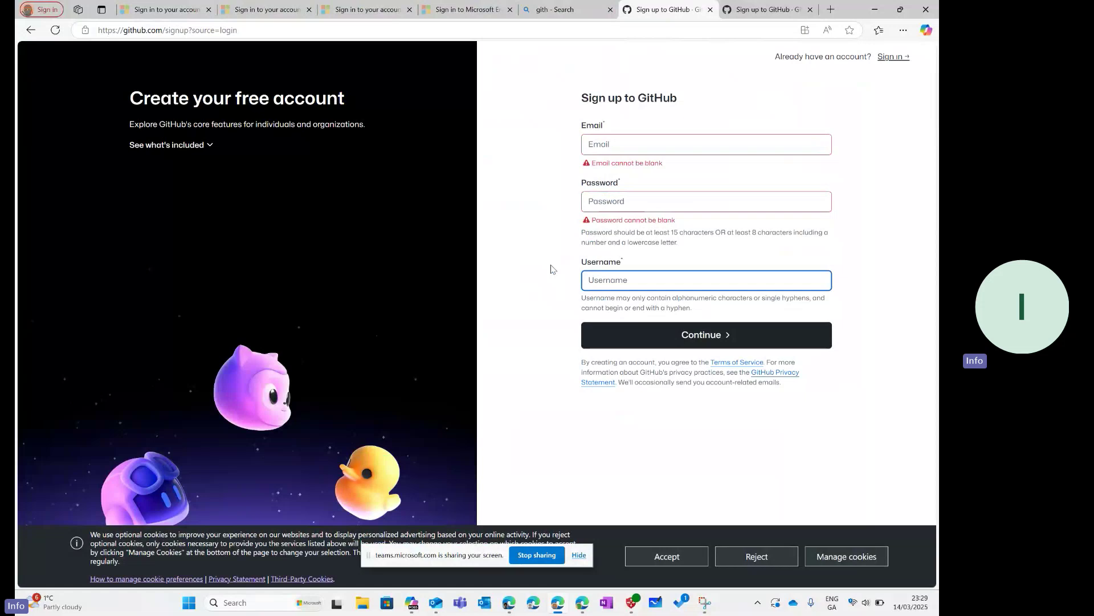
mouse_move(584, 603)
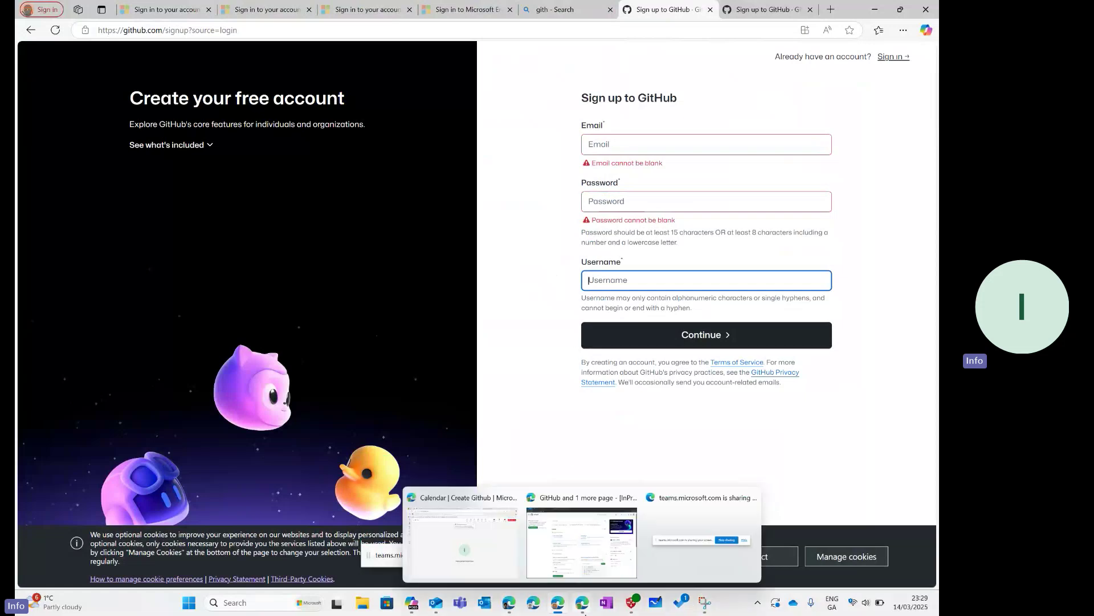
click(553, 548)
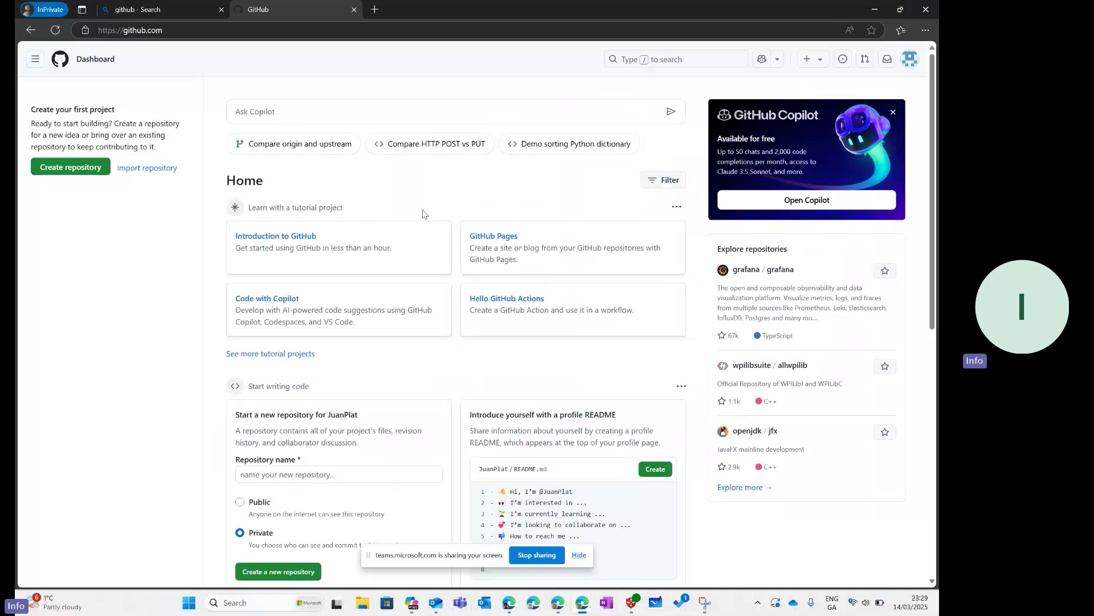
Step: Search all of GitHub for "platformexplorers"
click(677, 59)
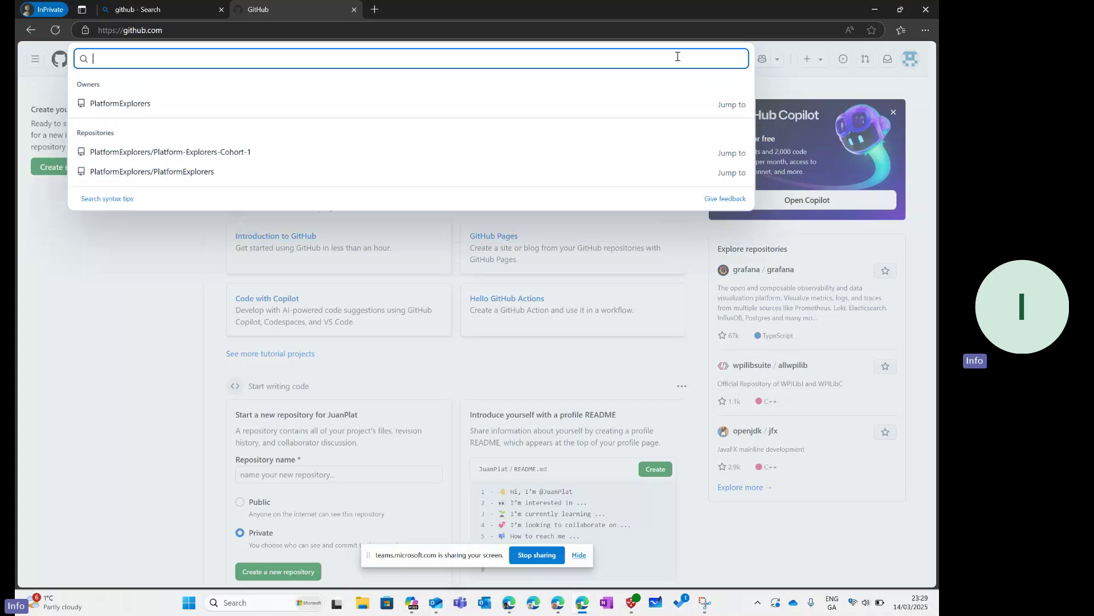
text(pl)
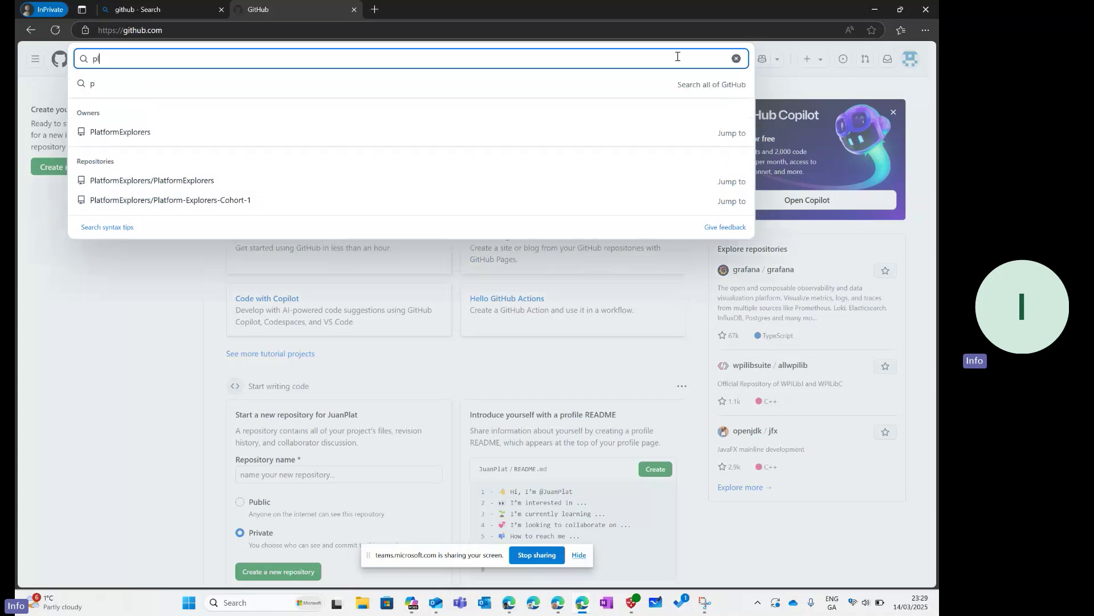
text(atformexplorers)
key(Return)
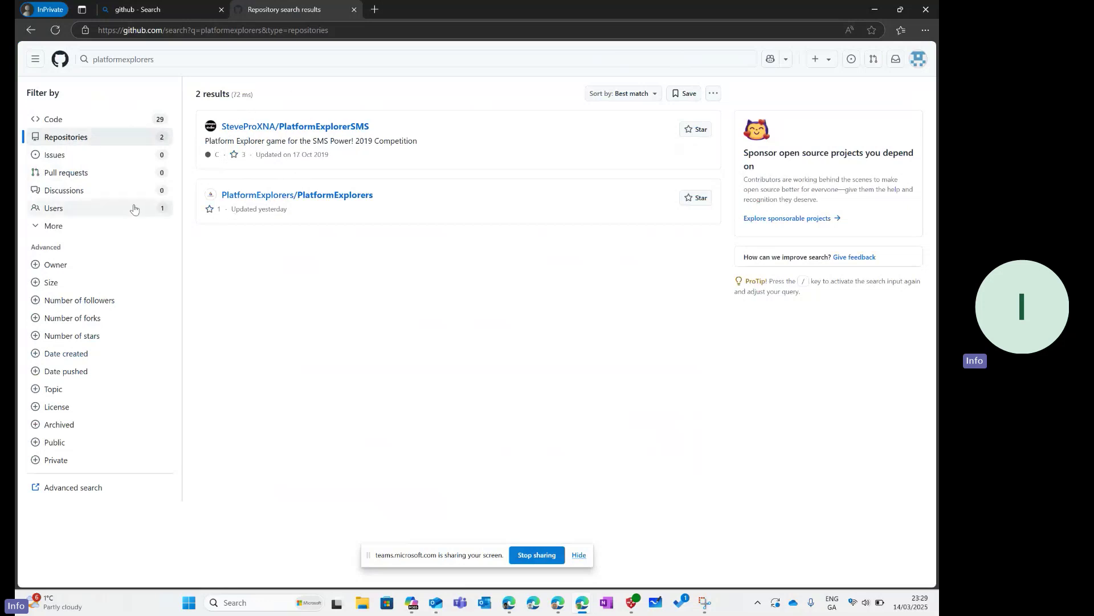
Step: Narrow the search results to users and open the Platform-Explorers-Cohort-1 repository from the Platform Explorers profile
click(105, 217)
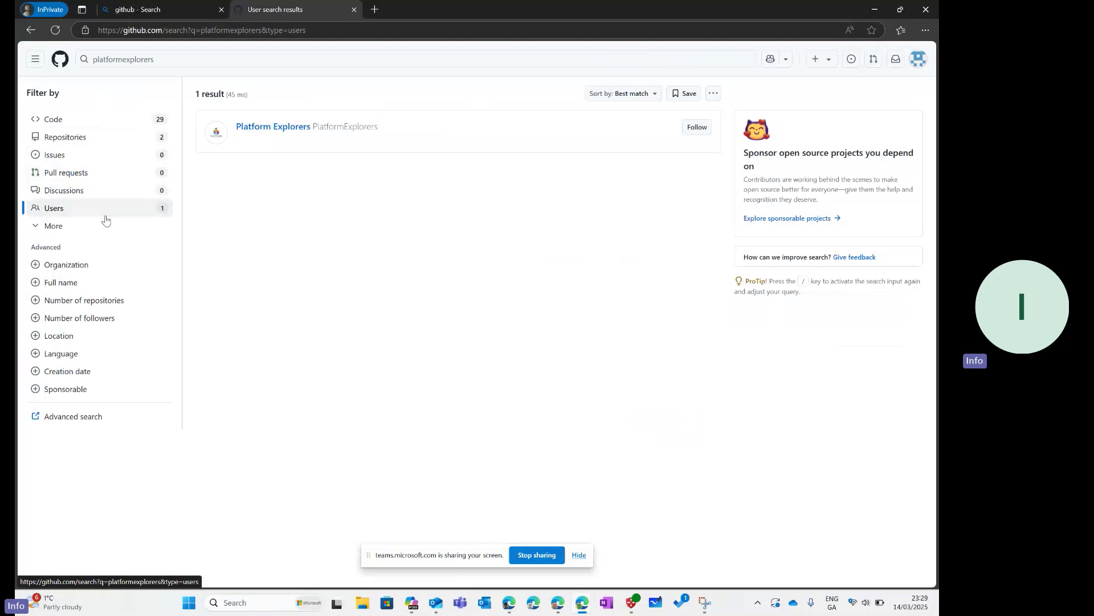
click(283, 130)
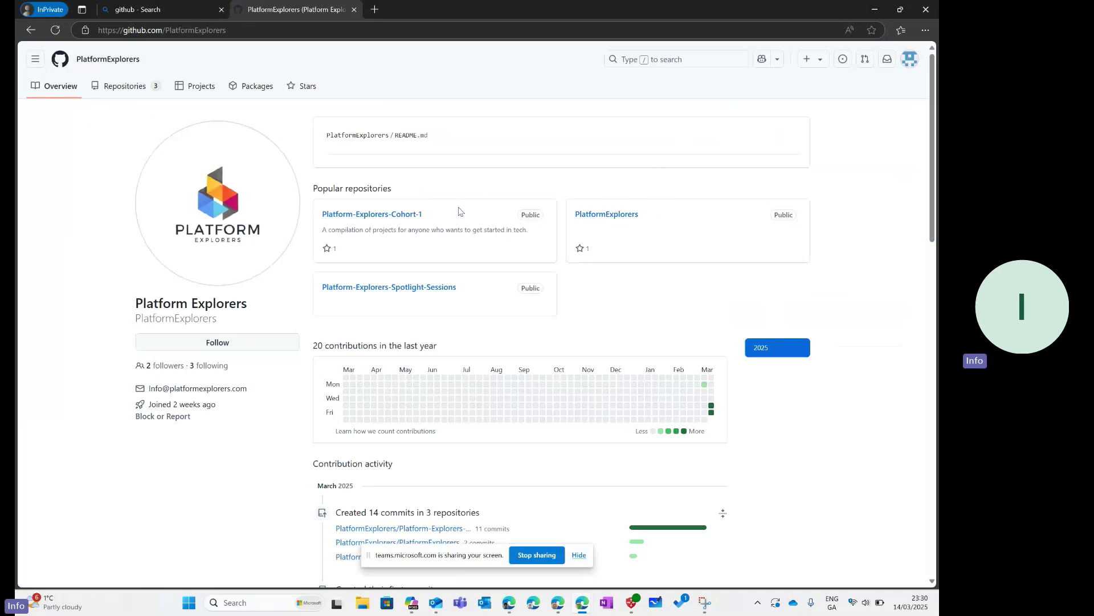
click(409, 215)
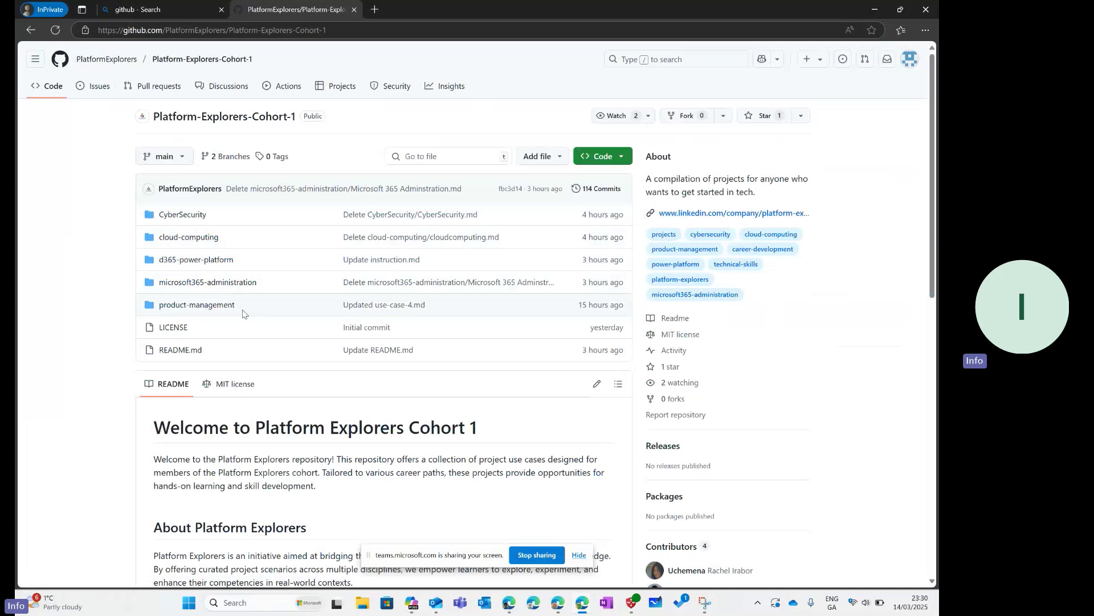
Step: Read through the repository's README, including the project track table and the Getting Started instructions on forking
scroll(243, 320, down, 1)
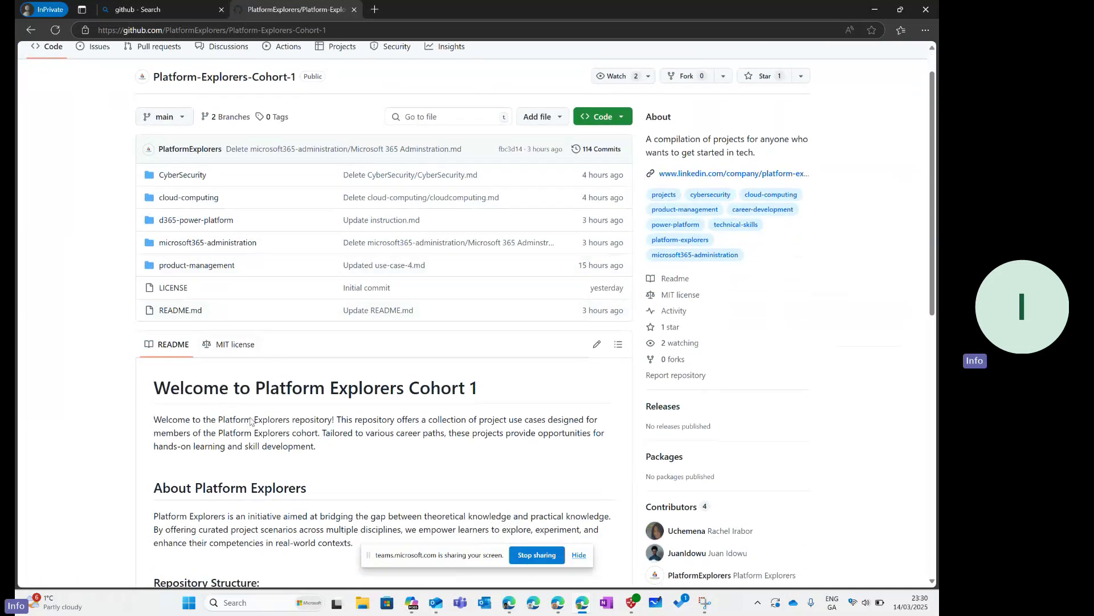
scroll(249, 428, down, 1)
scroll(249, 430, down, 4)
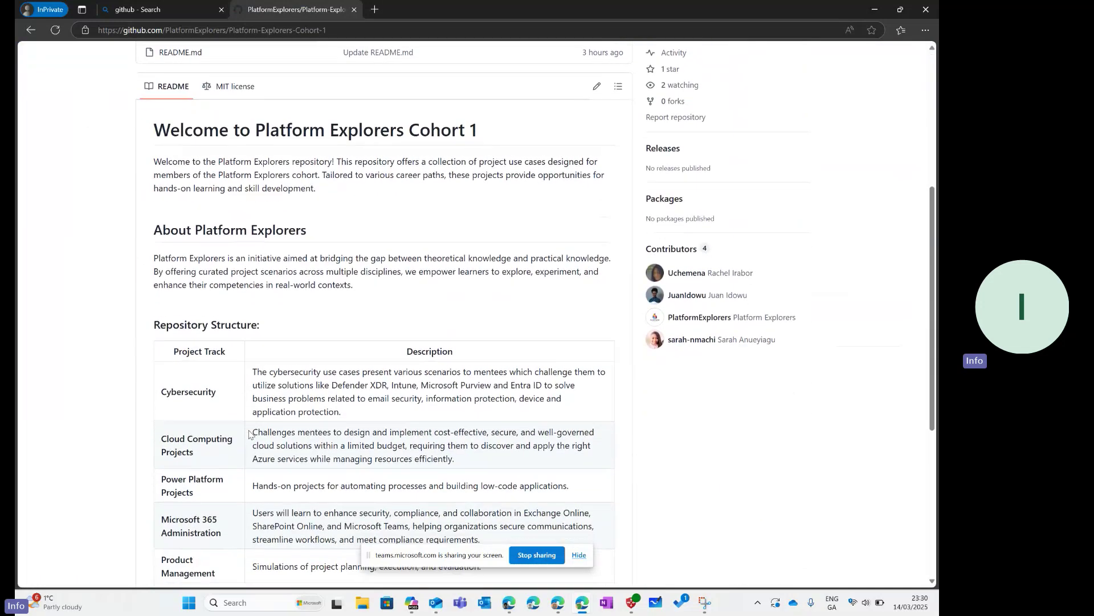
scroll(250, 435, up, 1)
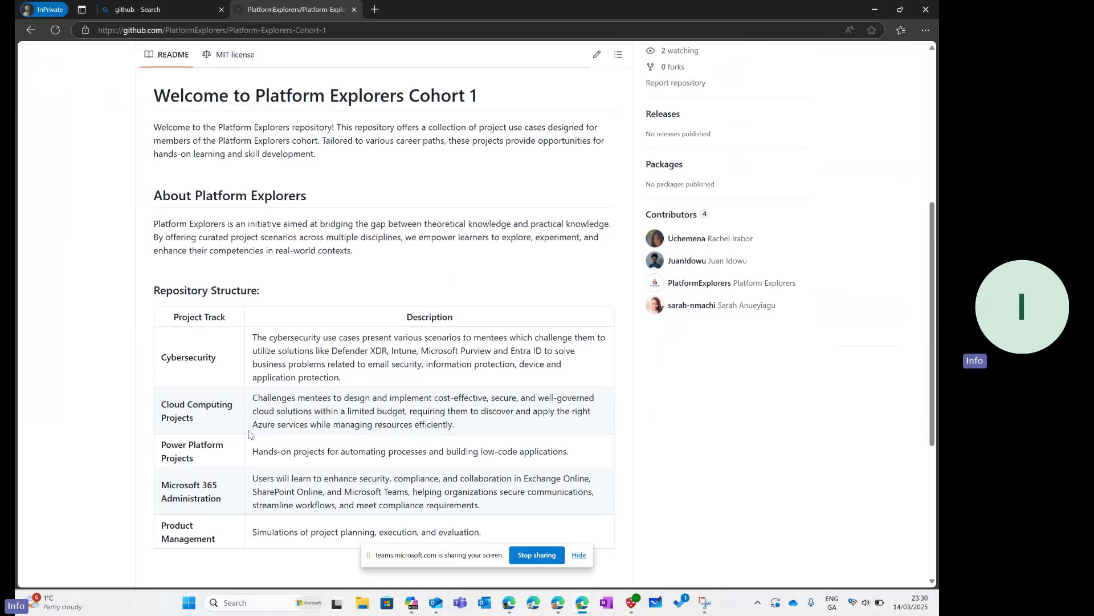
scroll(249, 434, down, 1)
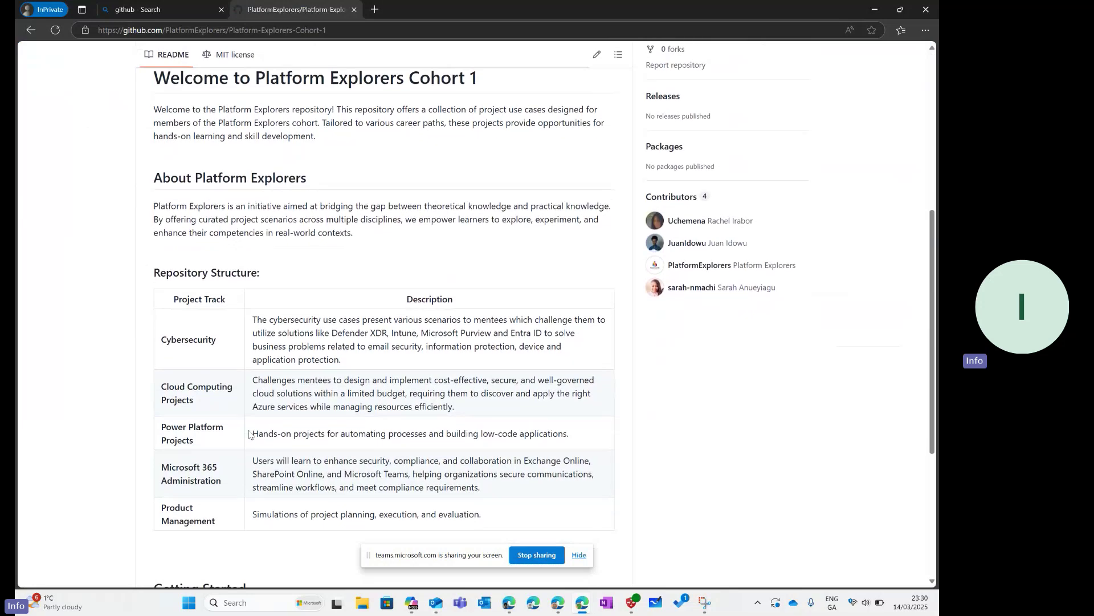
scroll(249, 434, down, 2)
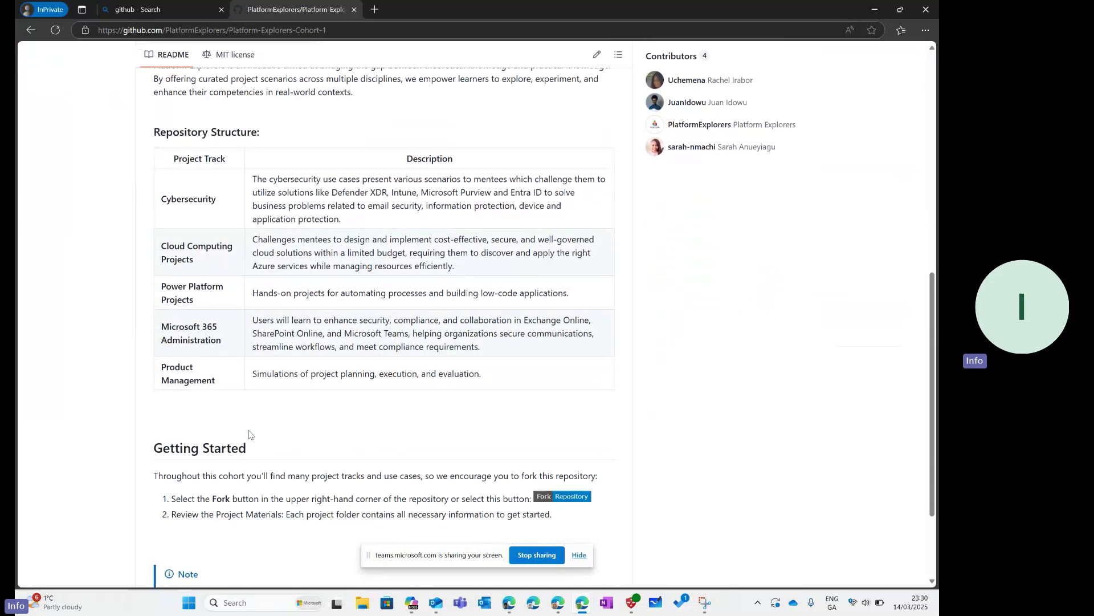
scroll(249, 434, down, 3)
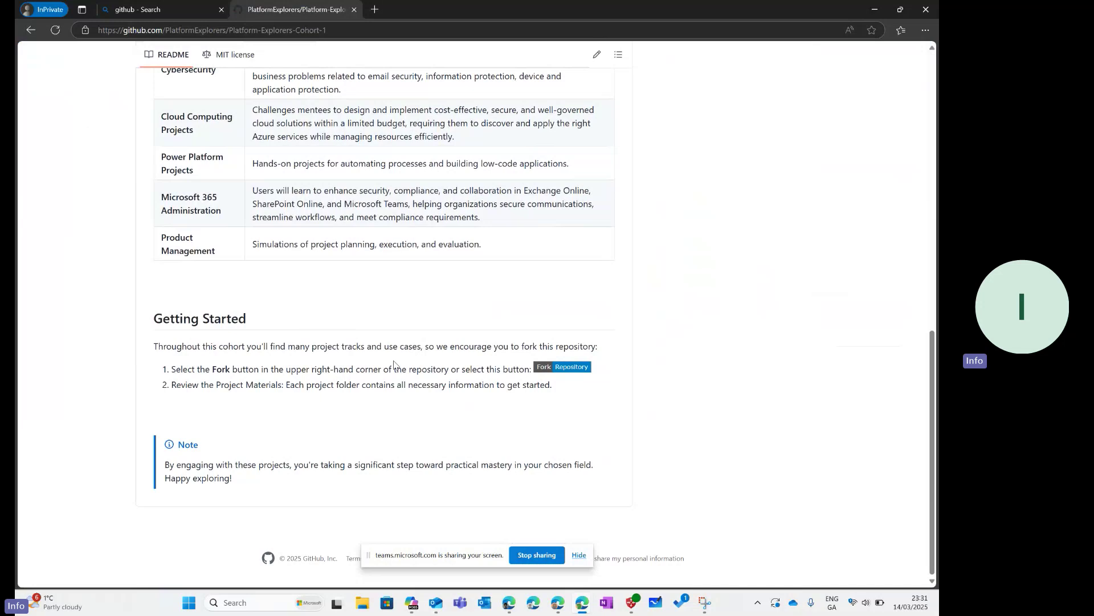
scroll(394, 363, up, 15)
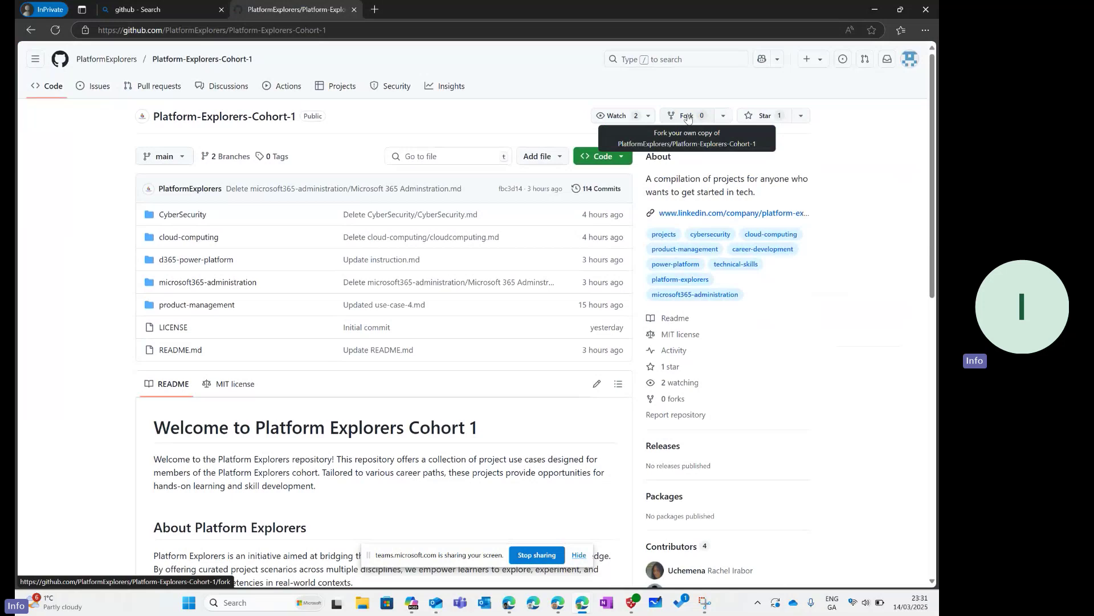
Step: Fork Platform-Explorers-Cohort-1 into the personal account, keeping the default repository name and copying only the main branch
click(685, 120)
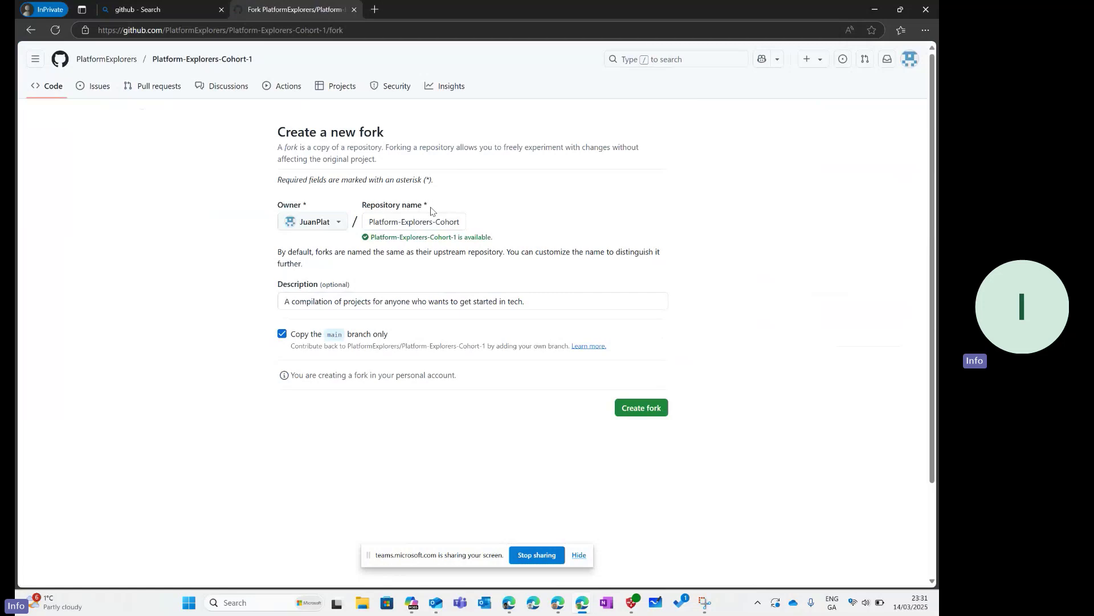
click(462, 221)
click(637, 404)
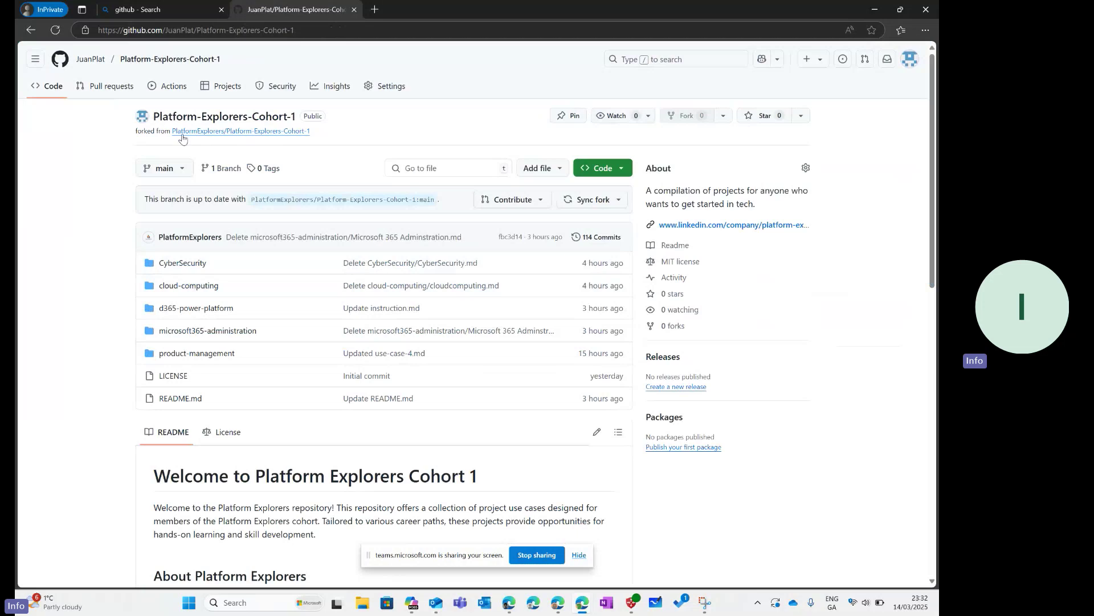
Step: Find the forked Platform-Explorers-Cohort-1 in the account's own repositories list and open it
mouse_move(207, 132)
click(910, 58)
click(805, 134)
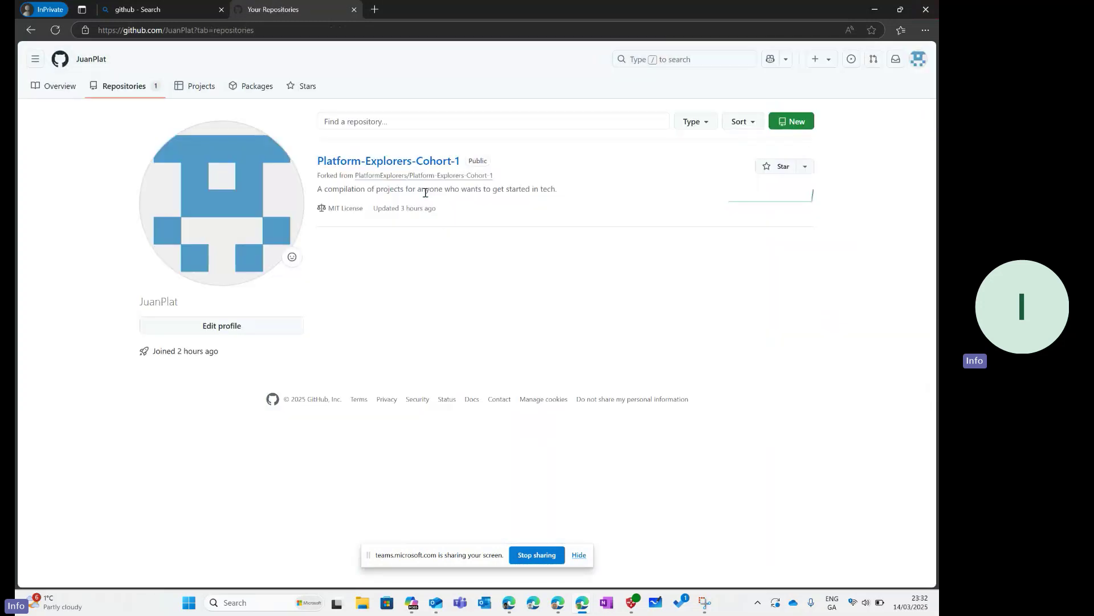
click(407, 163)
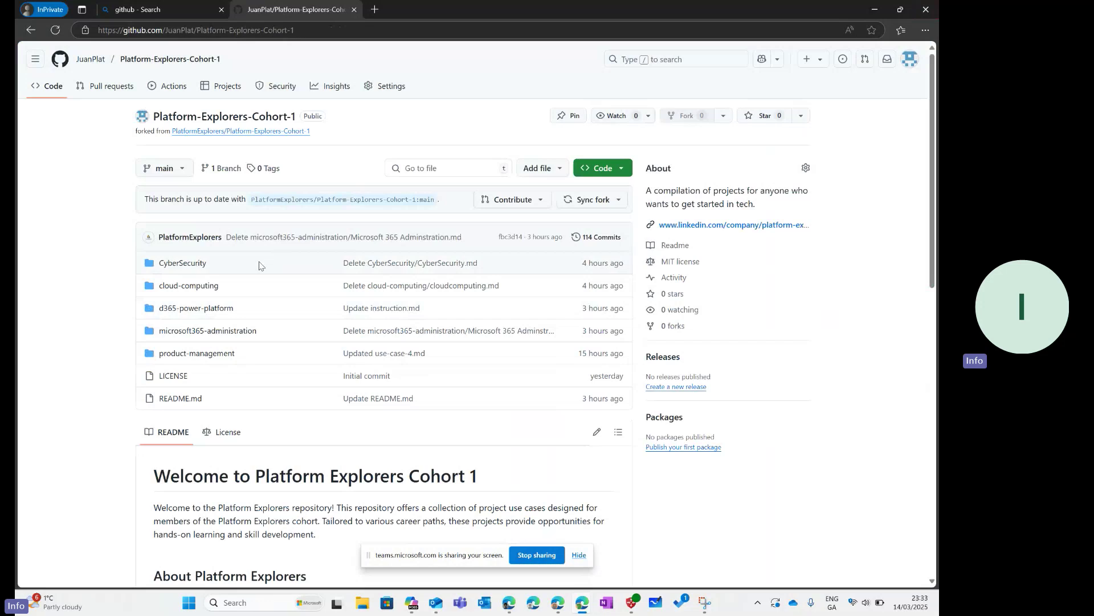
Step: Open the fork's CyberSecurity folder and check its contribution options
click(544, 172)
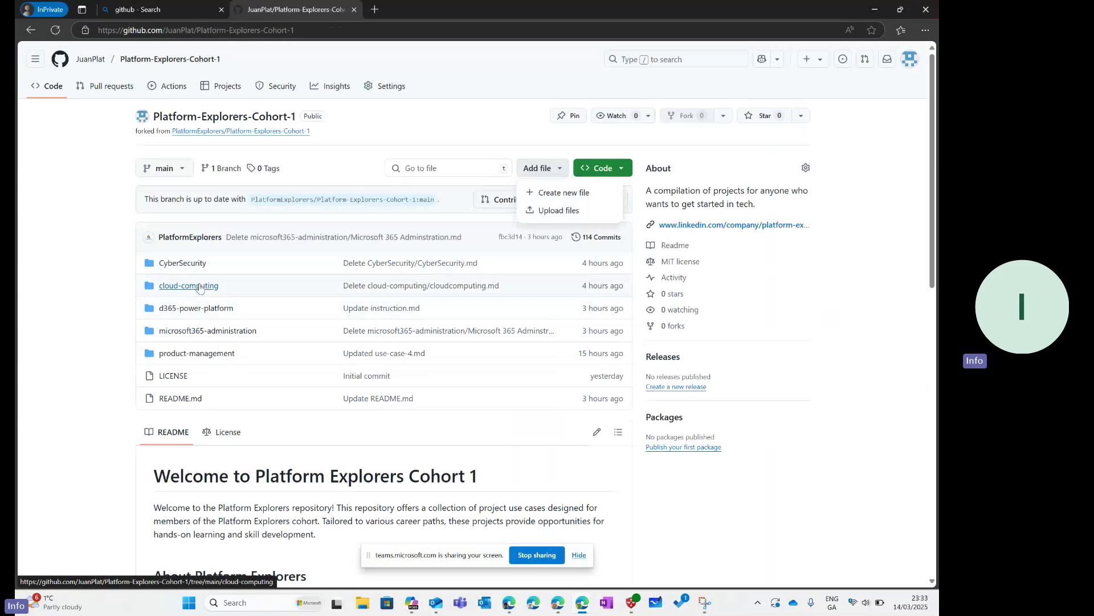
click(191, 264)
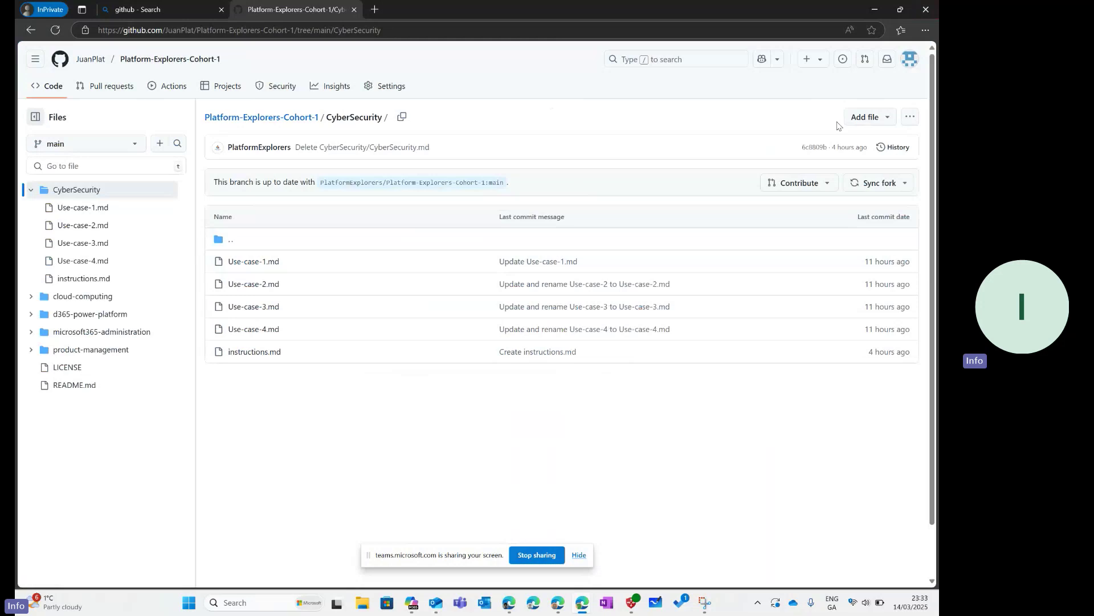
click(807, 183)
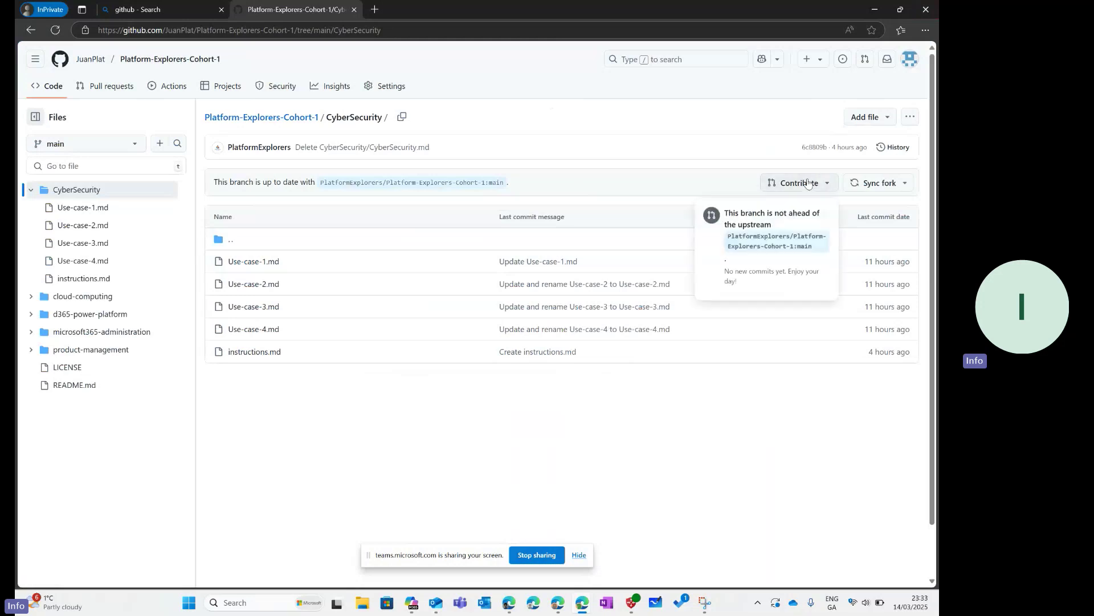
click(807, 183)
Step: Start a new file from the CyberSecurity folder, changing its path to the repository root with the name CyberSecurityConfigurations
click(859, 120)
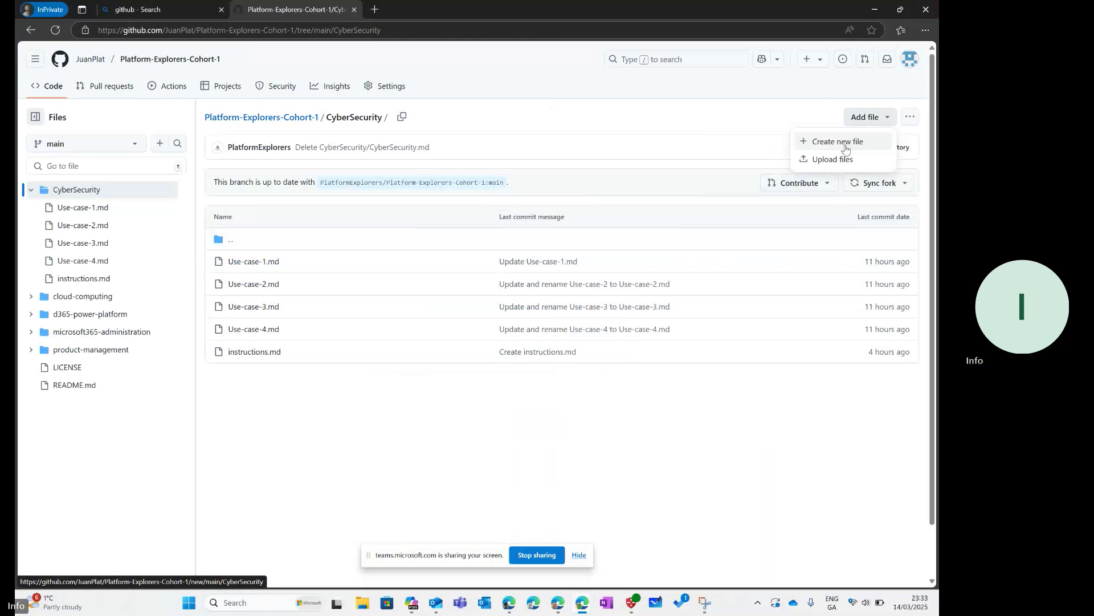
click(845, 142)
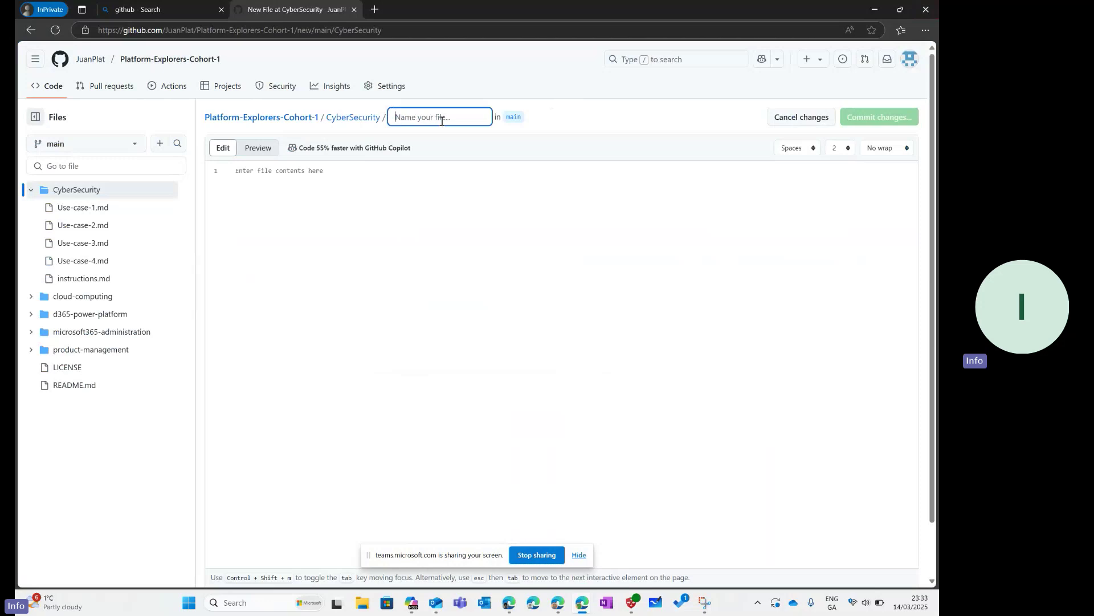
text(c)
key(BackSpace)
key(BackSpace)
text(Configurations)
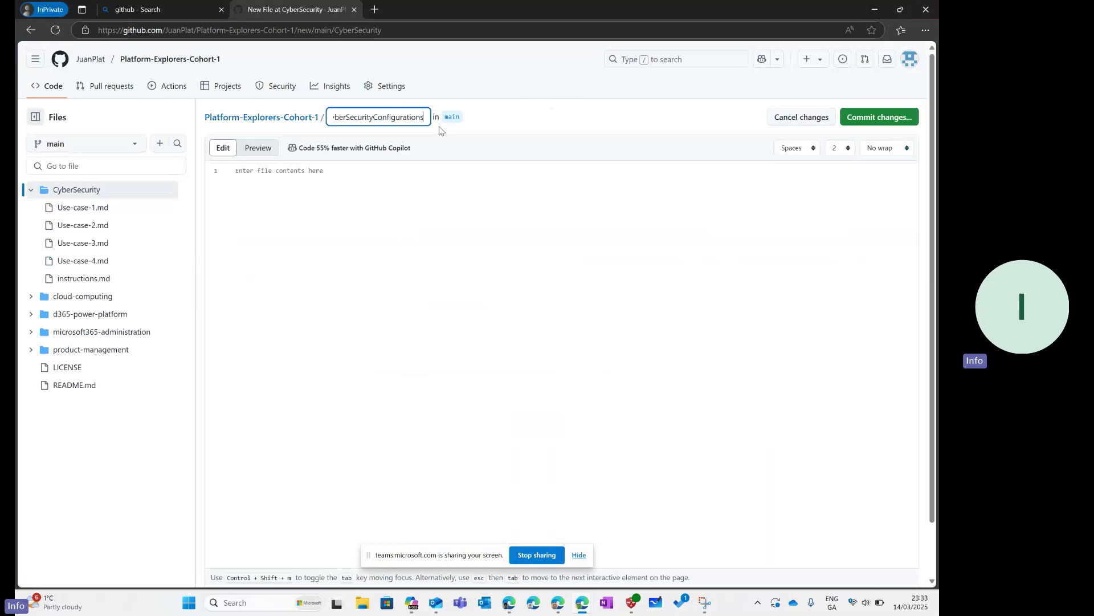
Step: Replace the new file's name with Configurations_Use_Case_1.md and go to its empty content area
key(ctrl+a)
key(BackSpace)
text(C)
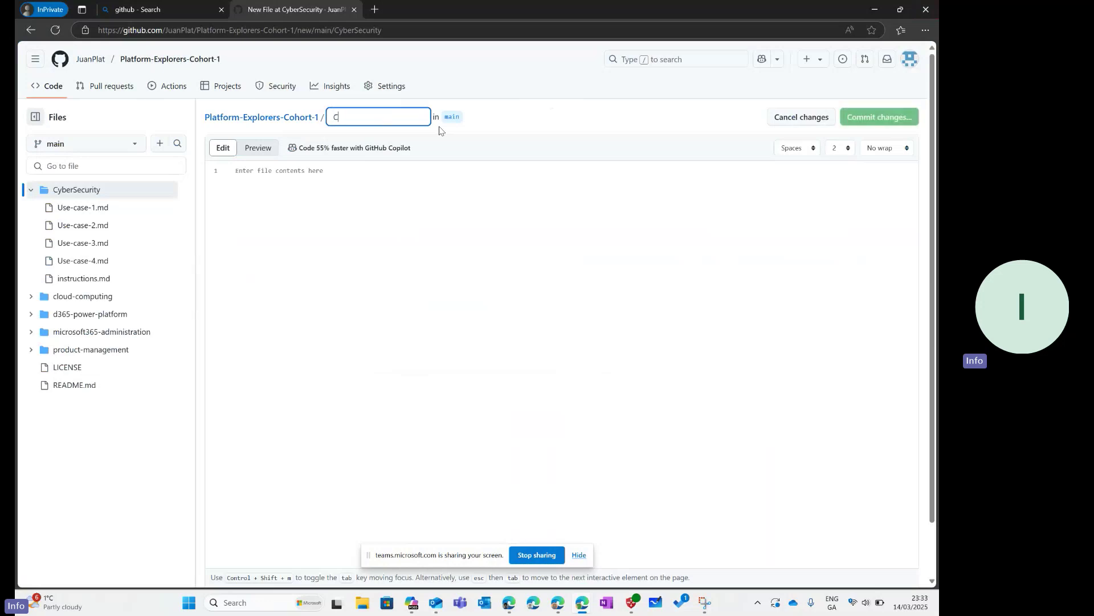
text(onfiguratio)
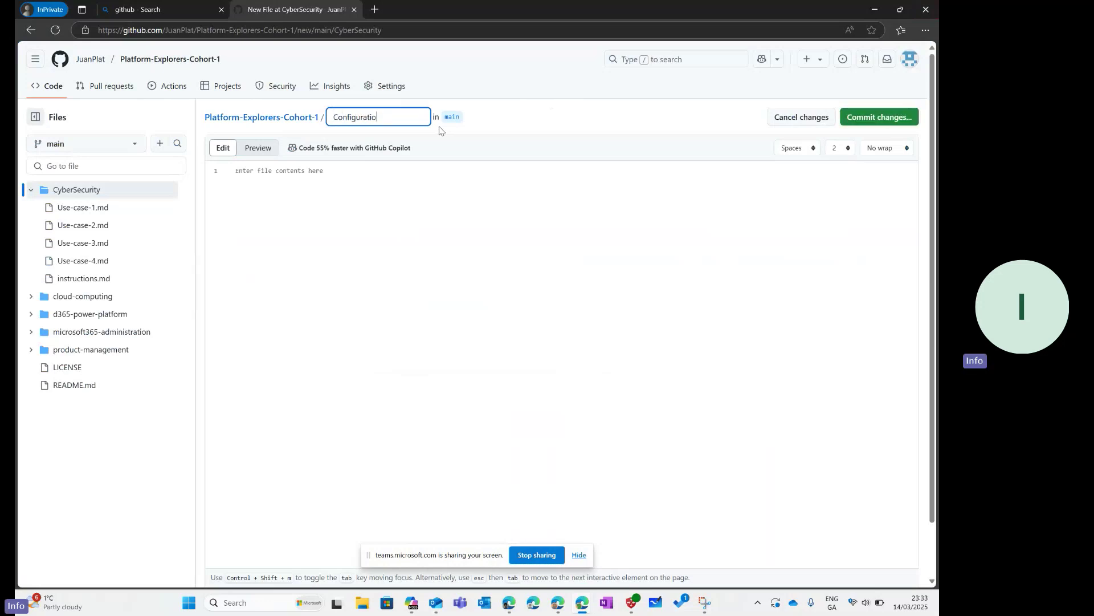
text(ns_Use_Case_1/md)
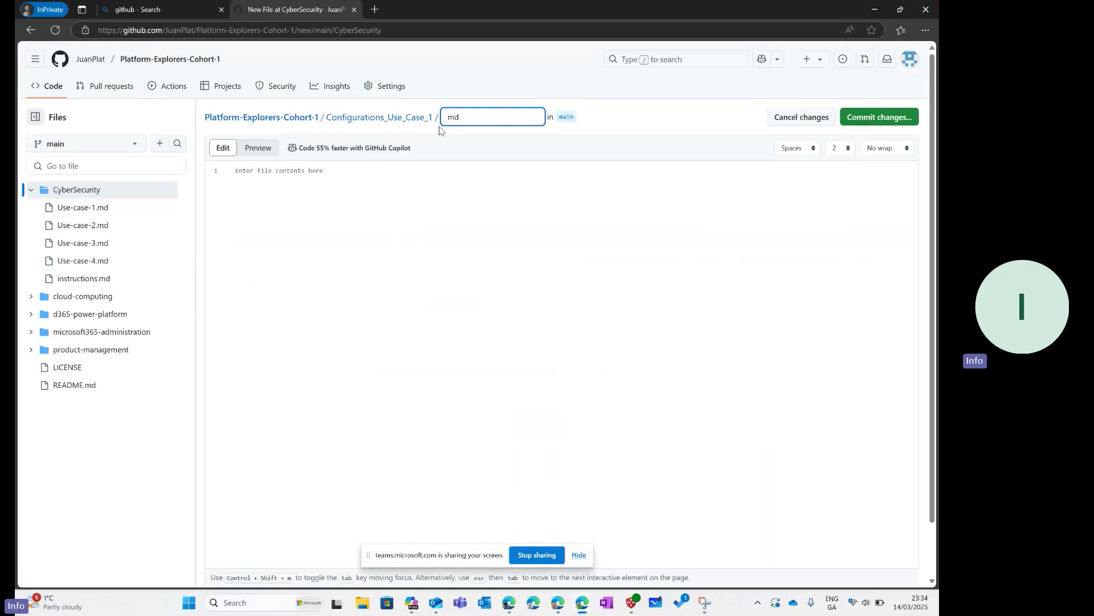
key(BackSpace)
key(BackSpace)
key(BackSpace)
double_click(410, 119)
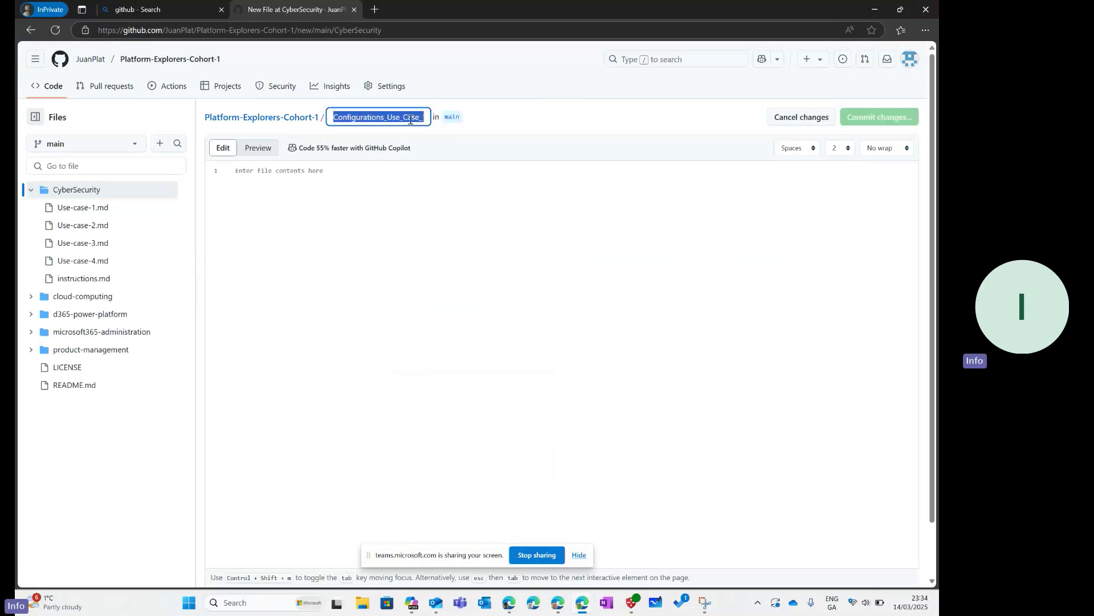
click(416, 114)
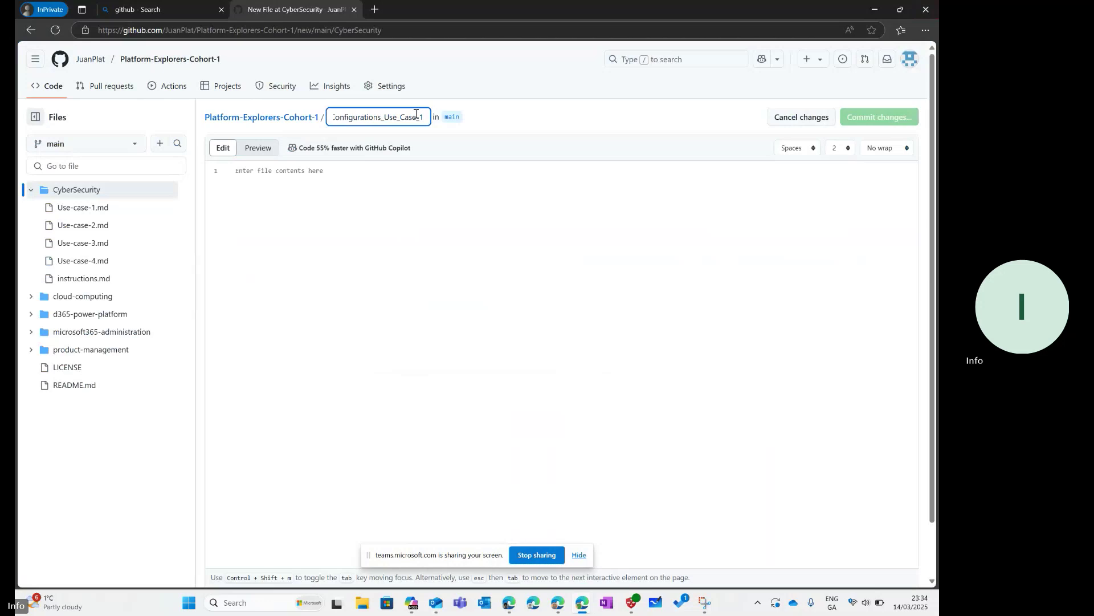
text(.md)
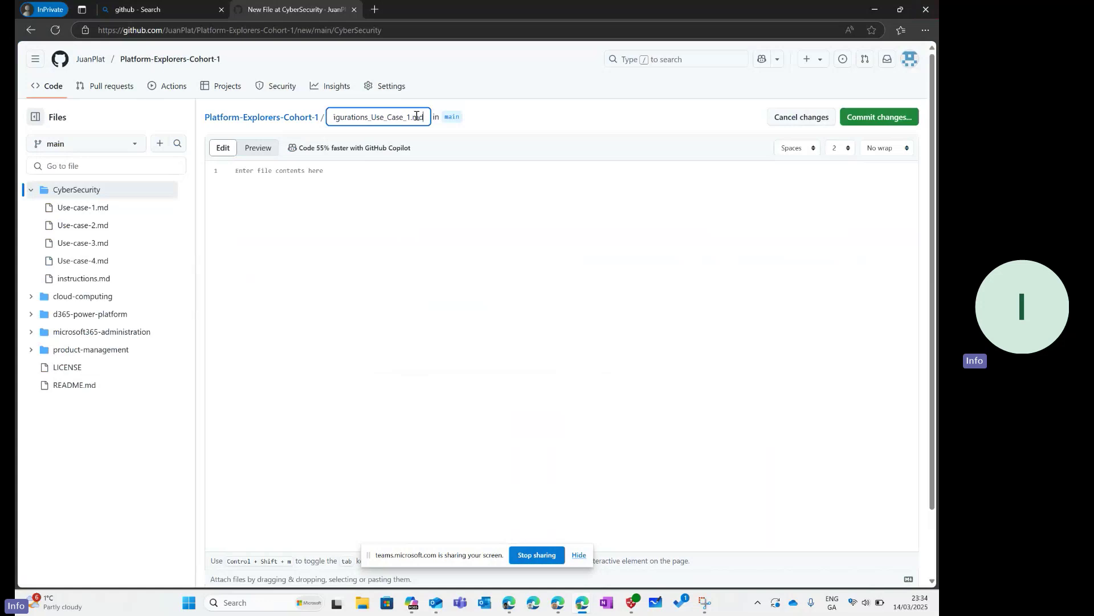
click(319, 199)
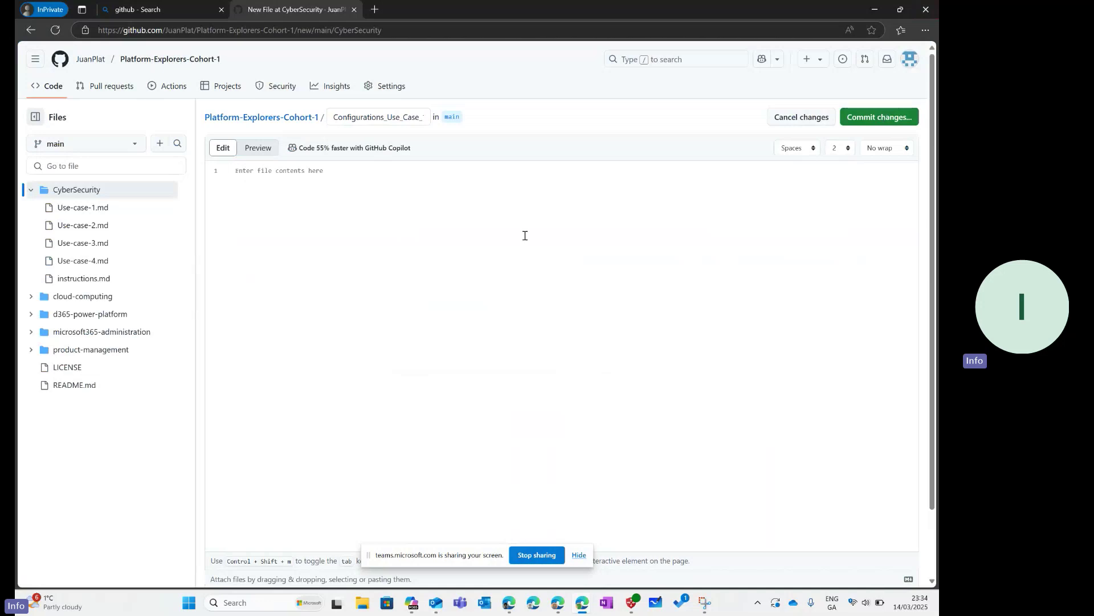
Step: Discard the unsaved new file and open Use-case-1.md in the CyberSecurity folder
click(97, 212)
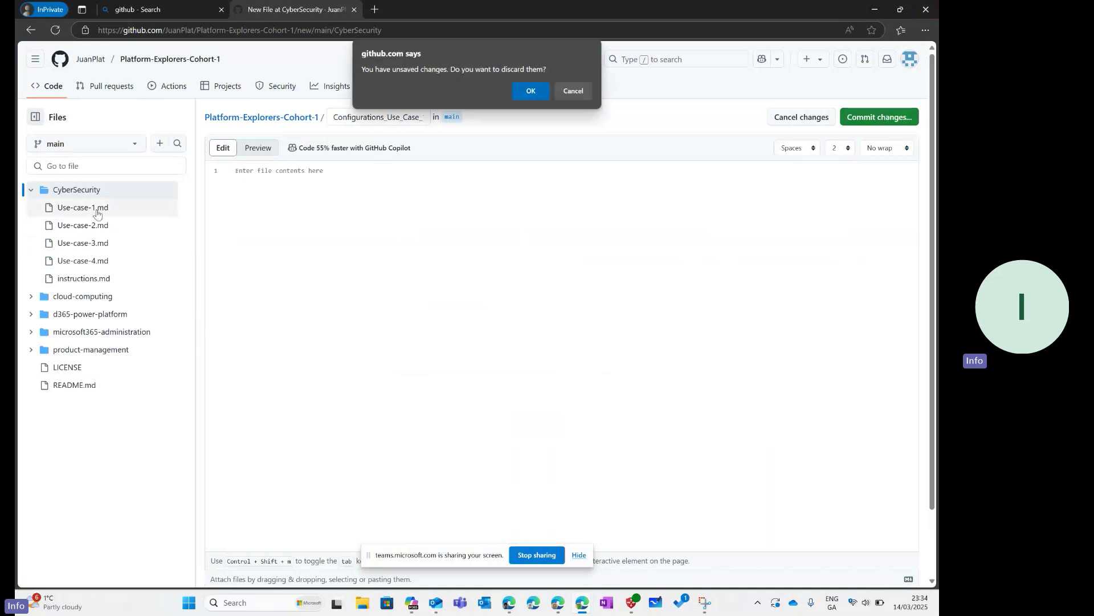
click(531, 91)
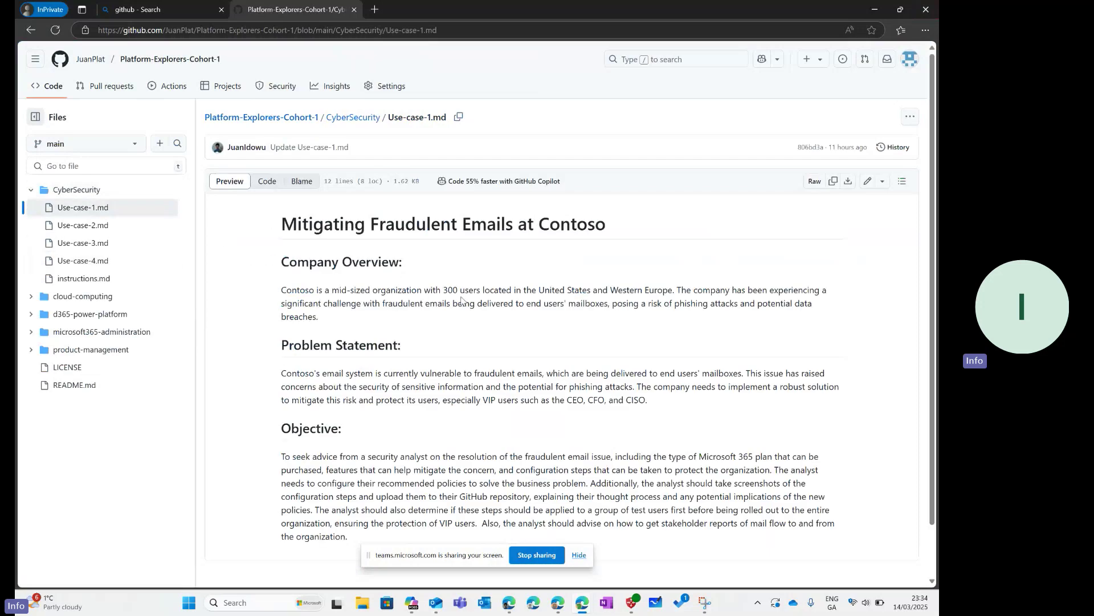
Step: Read through Use-case-1.md and compare its rendered preview with its Markdown source
scroll(463, 301, down, 1)
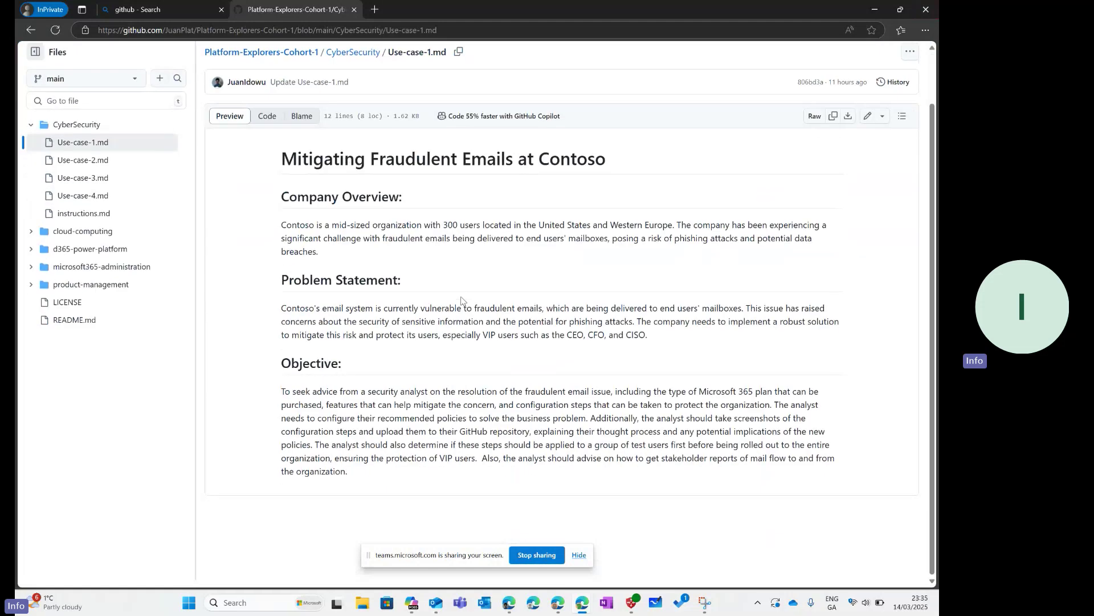
scroll(463, 301, up, 1)
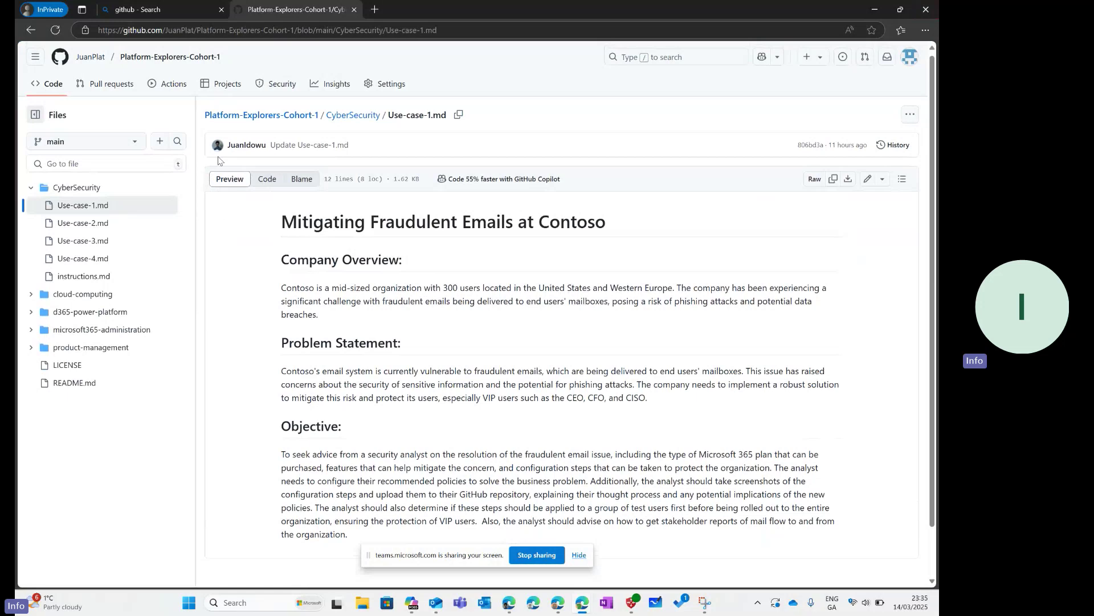
click(268, 179)
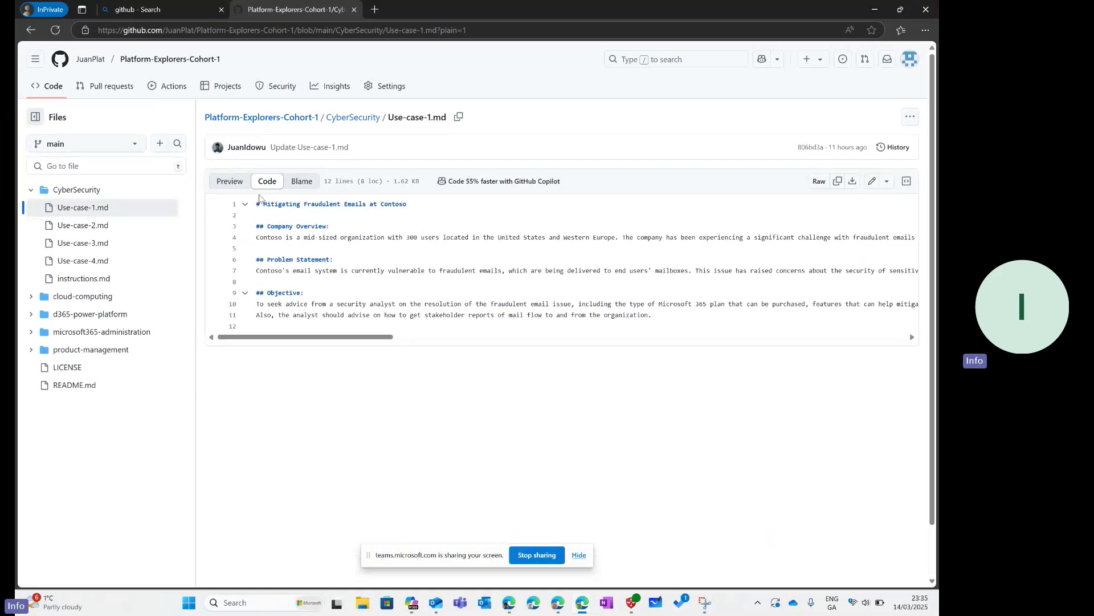
click(226, 183)
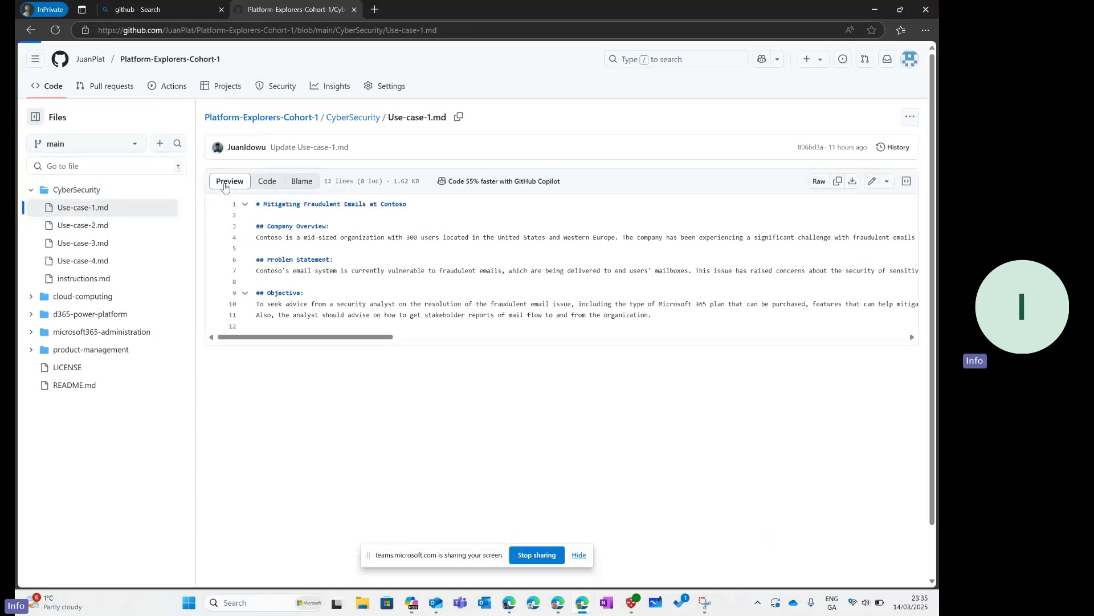
click(268, 182)
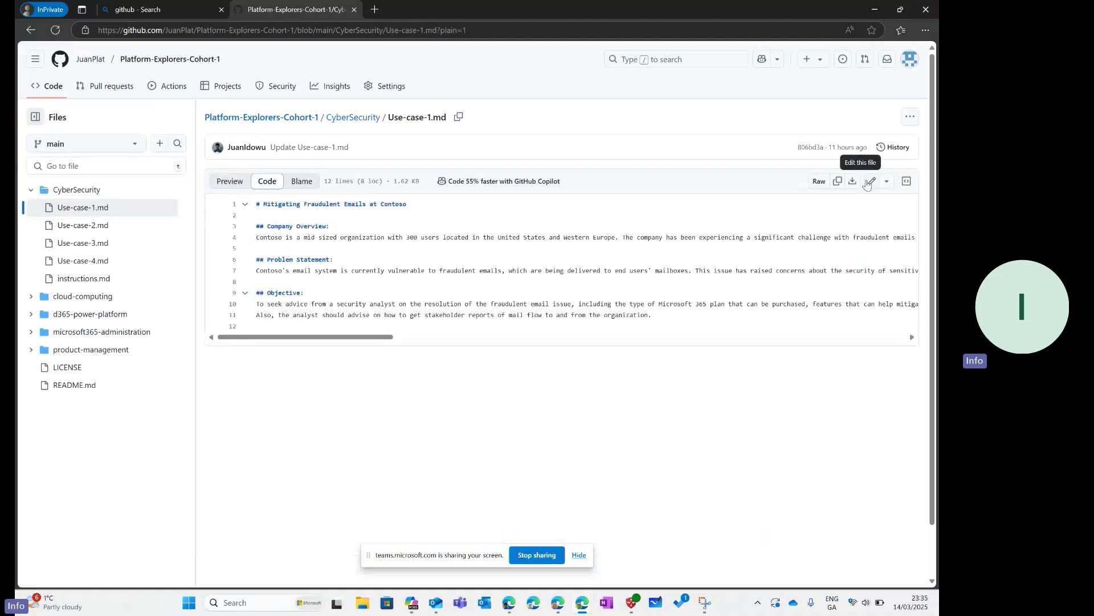
click(871, 181)
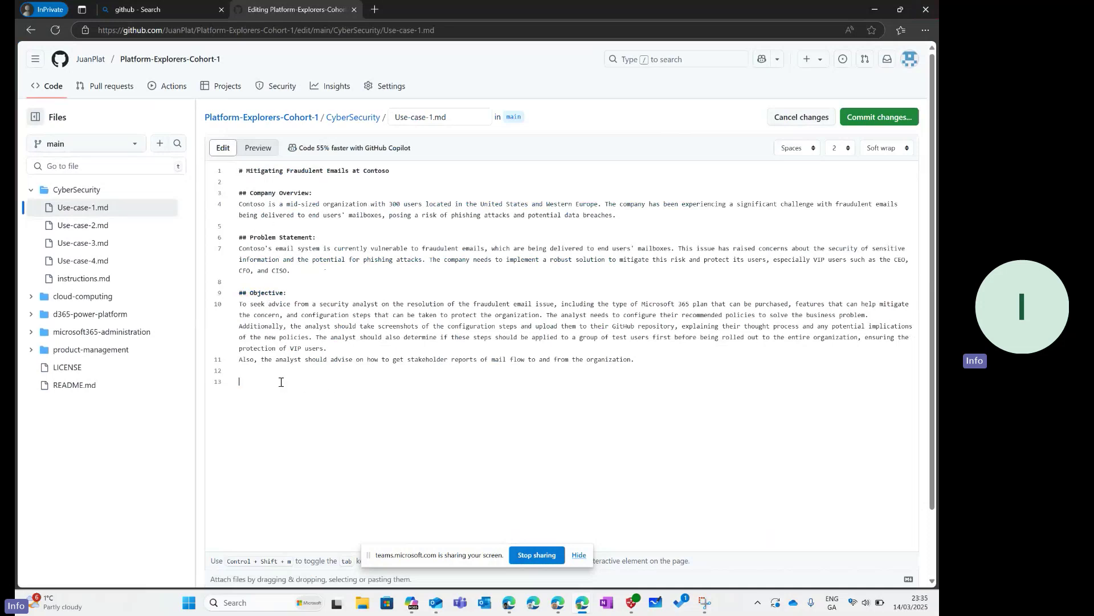
click(364, 603)
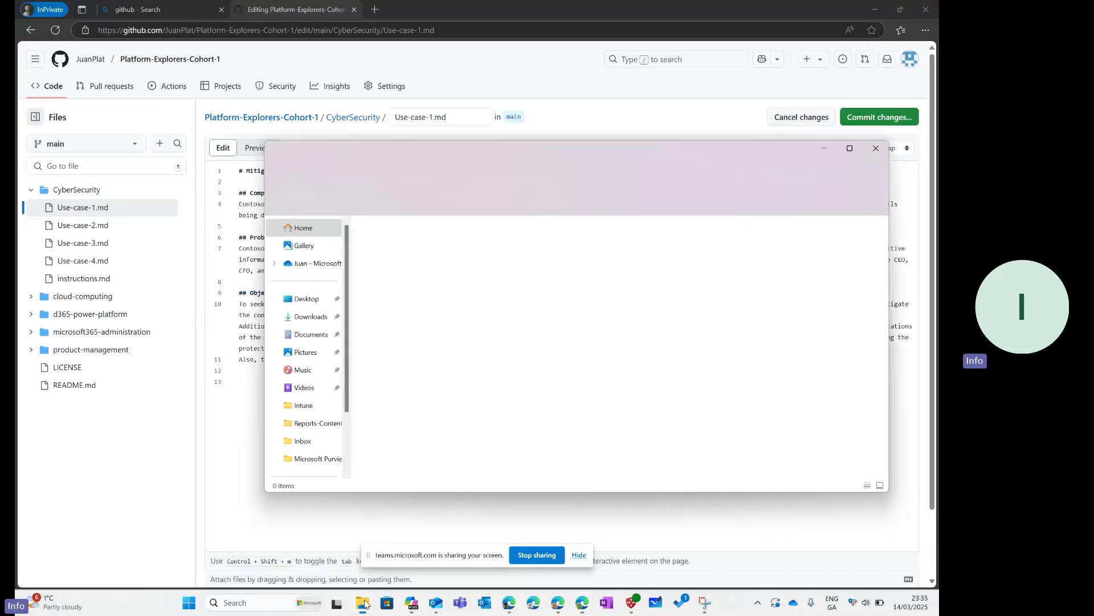
click(319, 357)
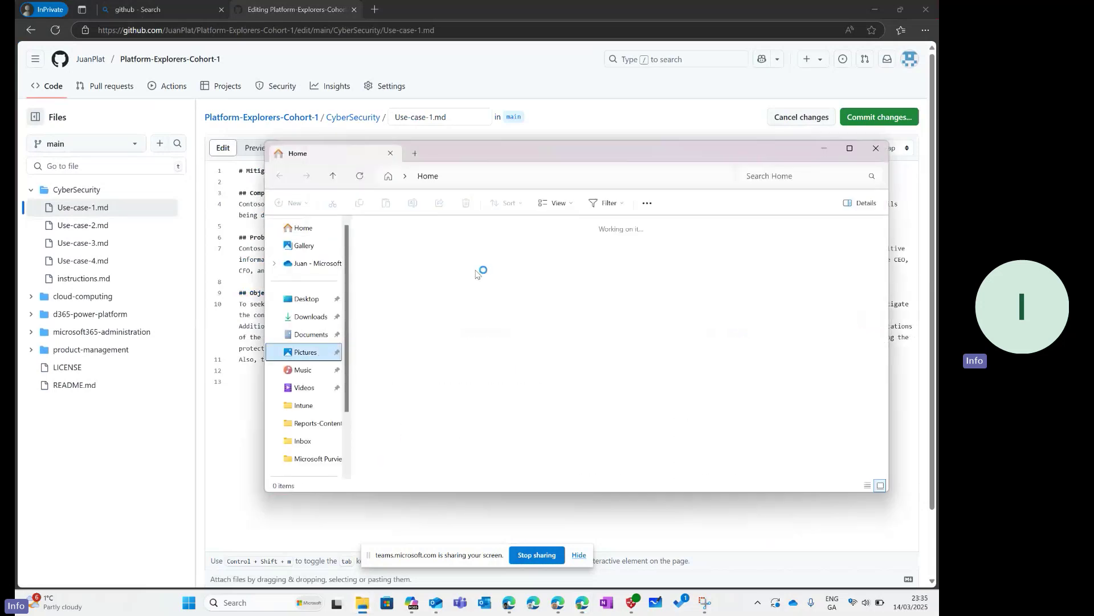
double_click(465, 269)
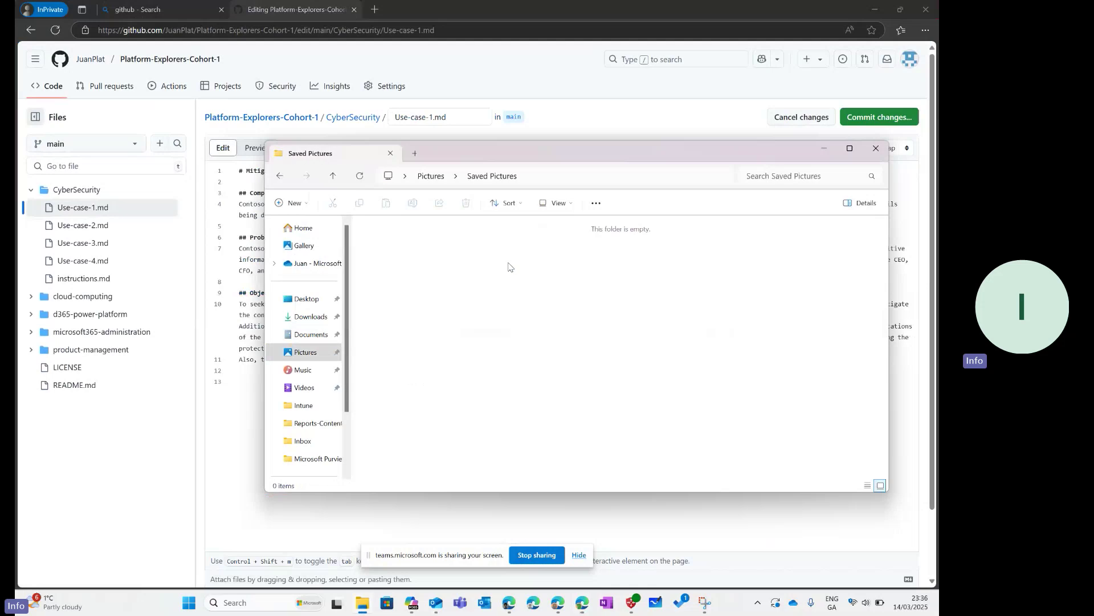
click(432, 179)
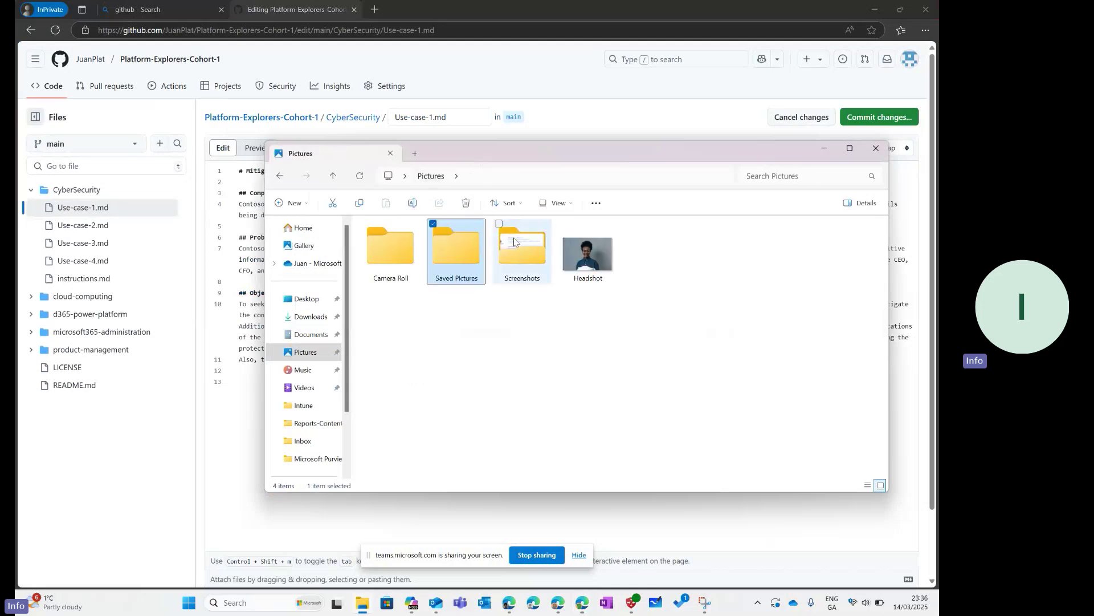
double_click(517, 244)
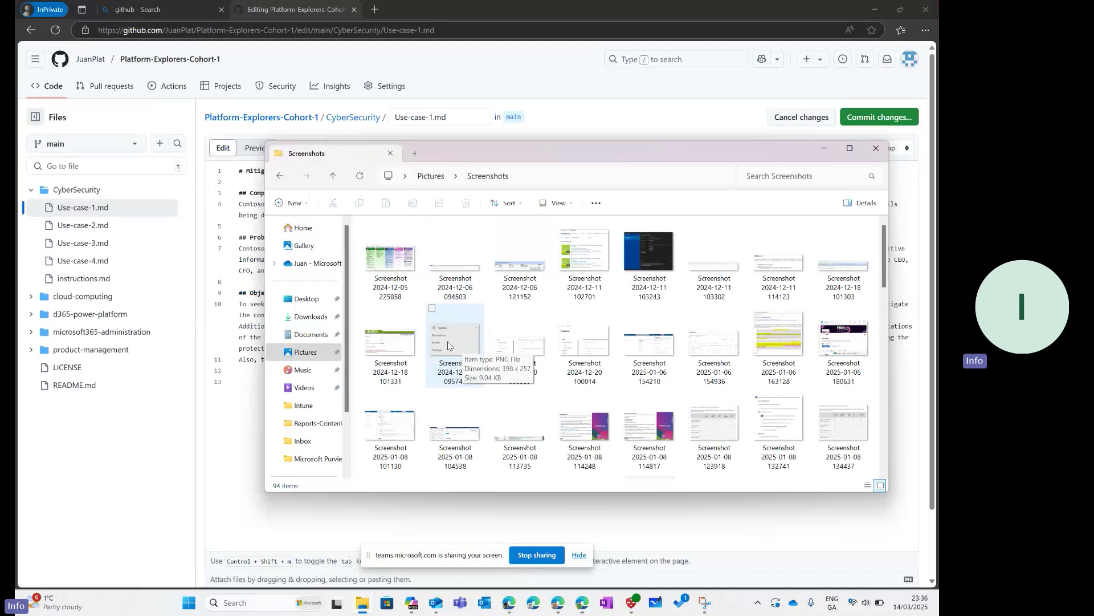
click(446, 342)
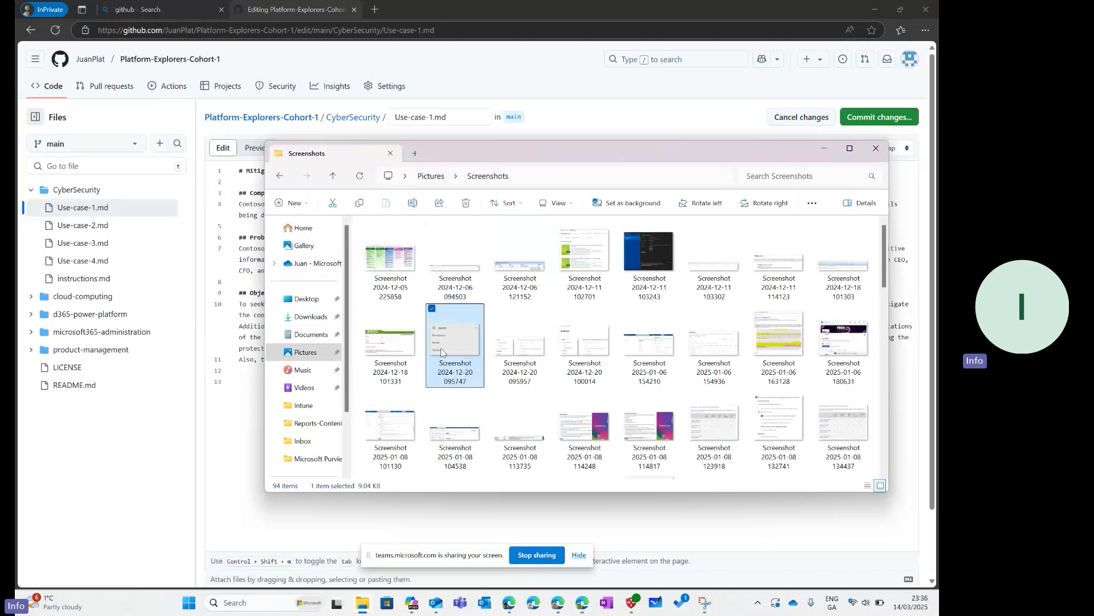
drag(442, 352, 249, 433)
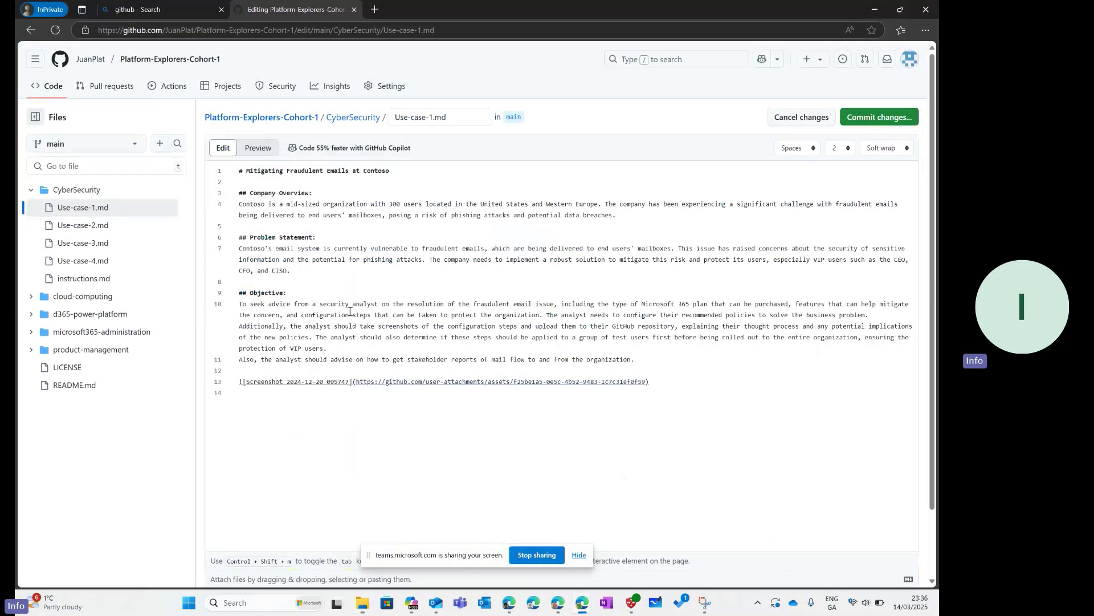
Step: Preview the edited Use-case-1.md, checking the inserted screenshot below the Objective section
click(267, 149)
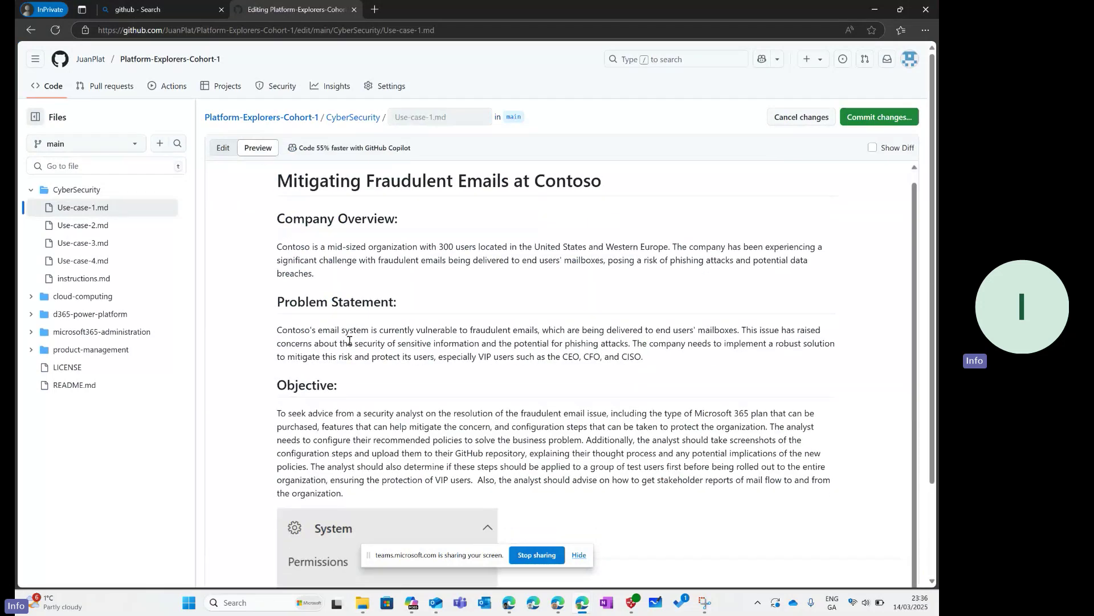
scroll(350, 341, down, 2)
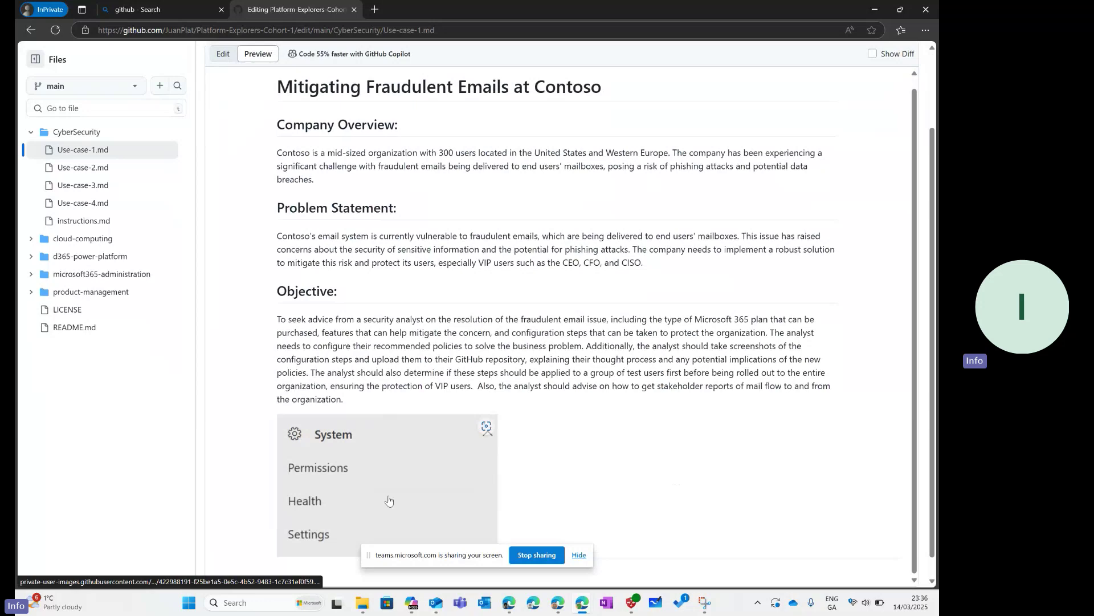
scroll(389, 500, down, 1)
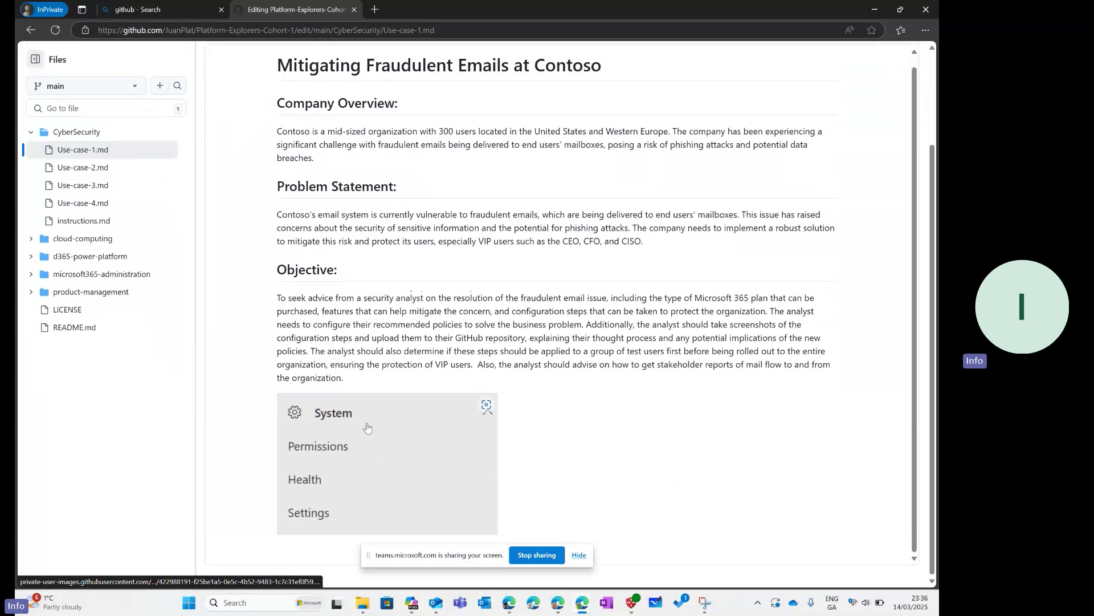
scroll(383, 343, up, 1)
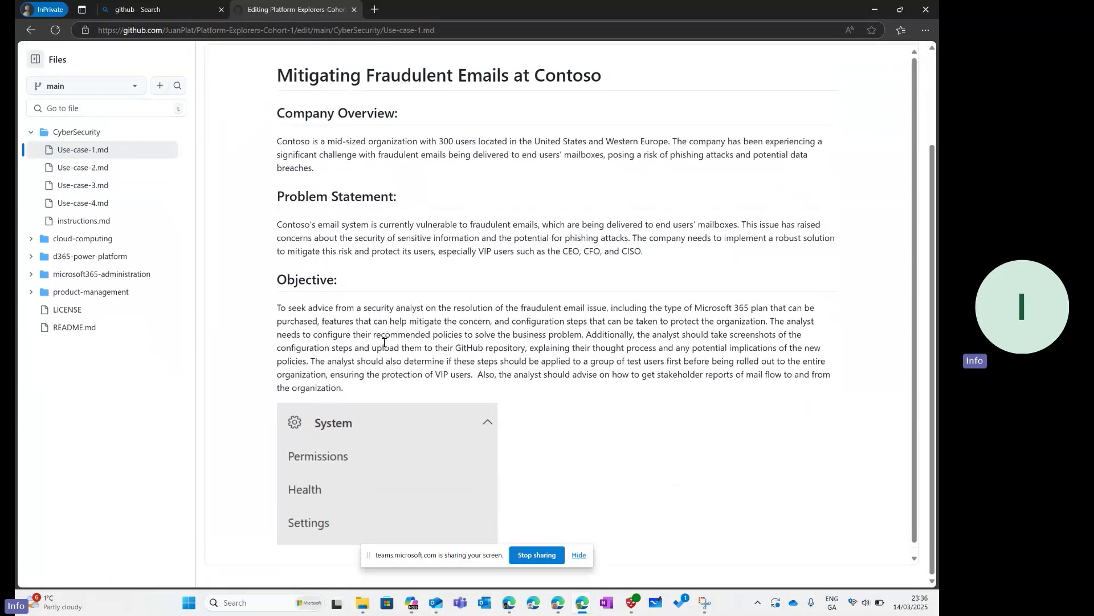
scroll(384, 342, up, 3)
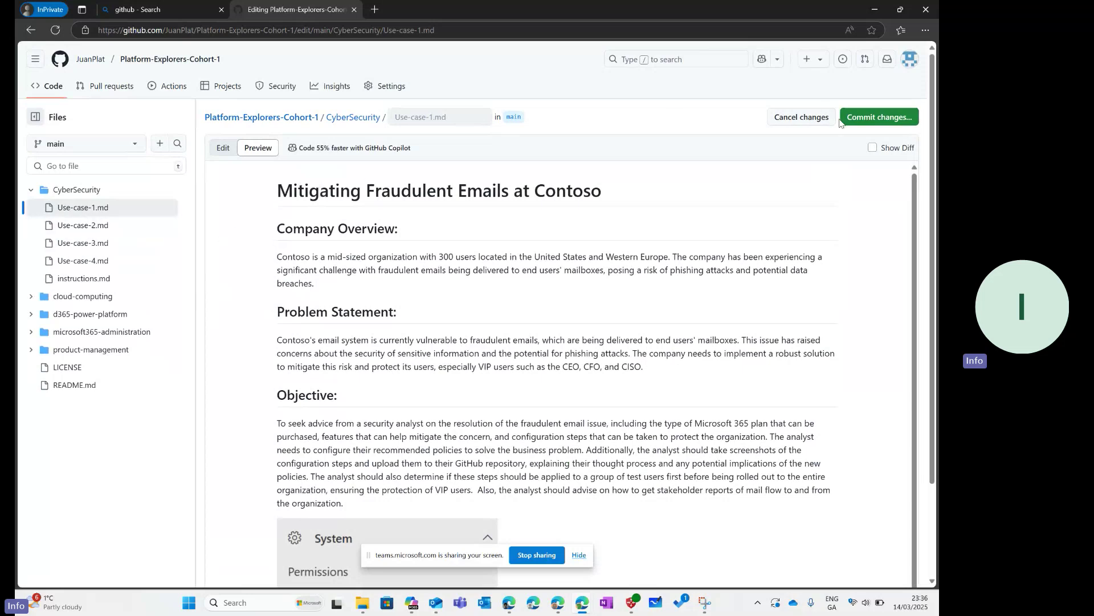
Step: Discard the unsaved edits to Use-case-1.md and go to the repository owner's profile page
click(823, 118)
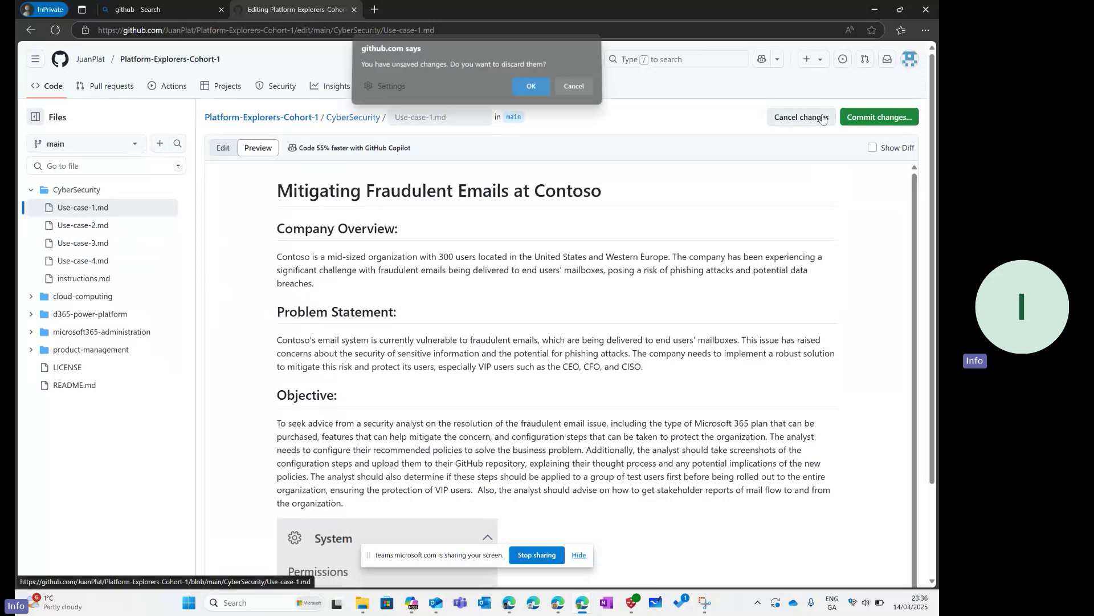
click(530, 87)
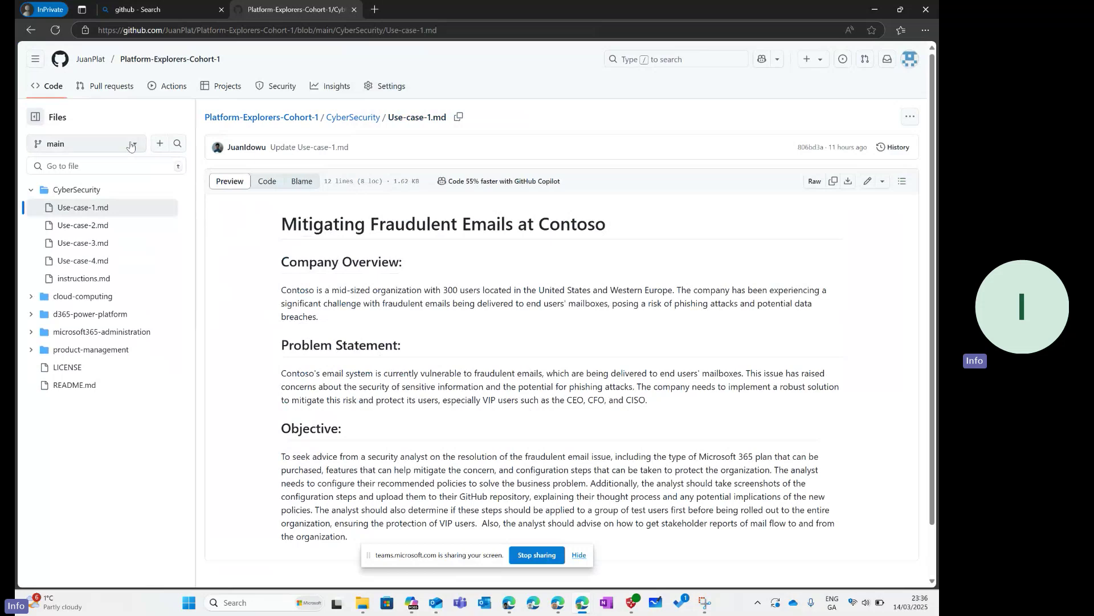
click(94, 60)
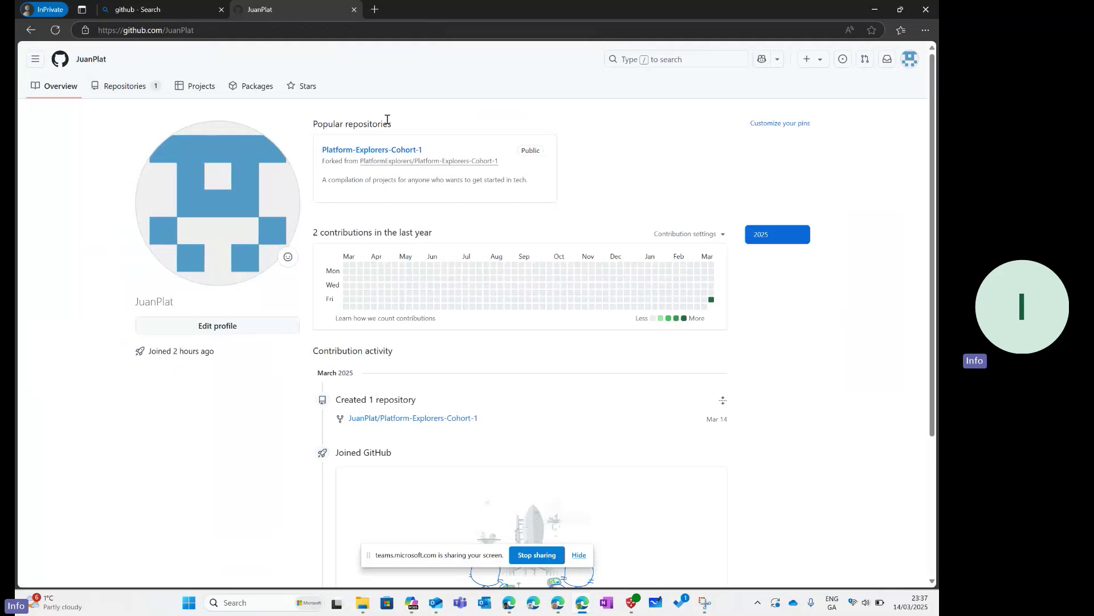
Step: Start a new repository and name it ProjectTasks
click(814, 61)
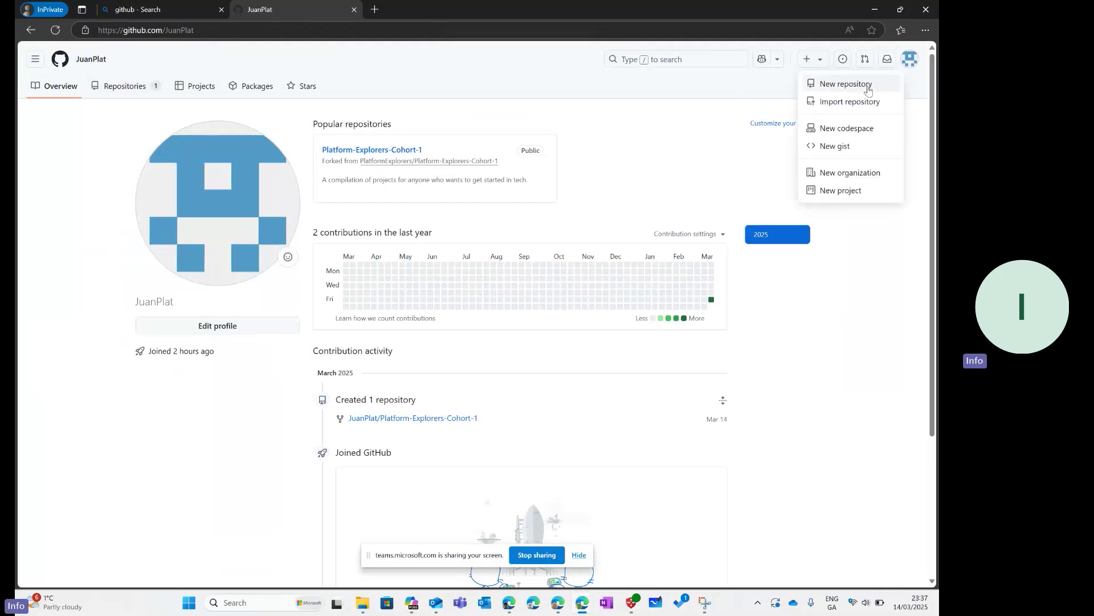
click(848, 92)
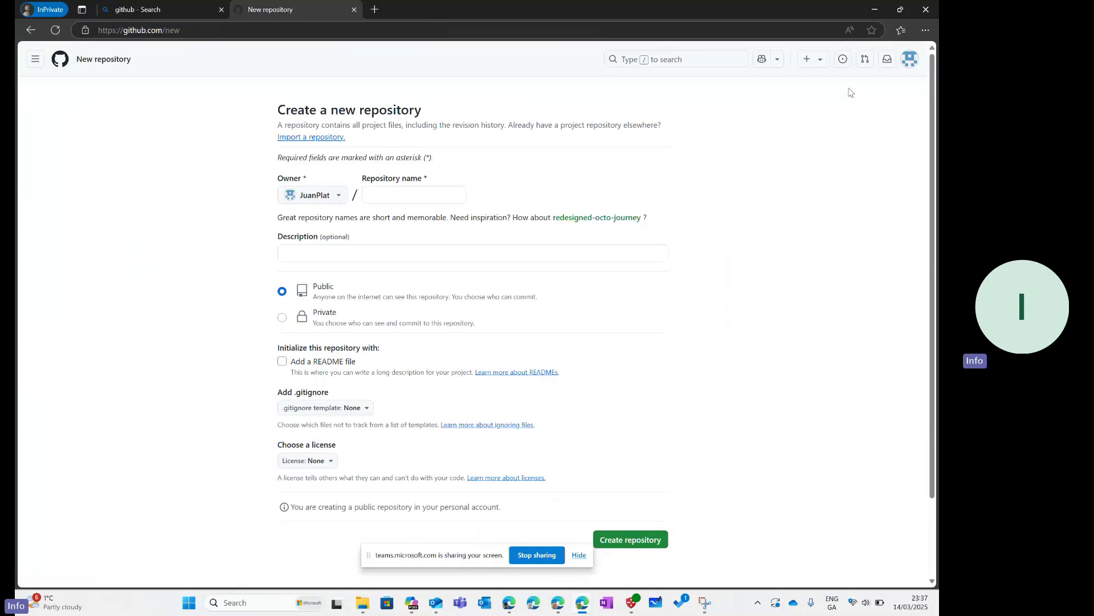
click(379, 201)
text(Project)
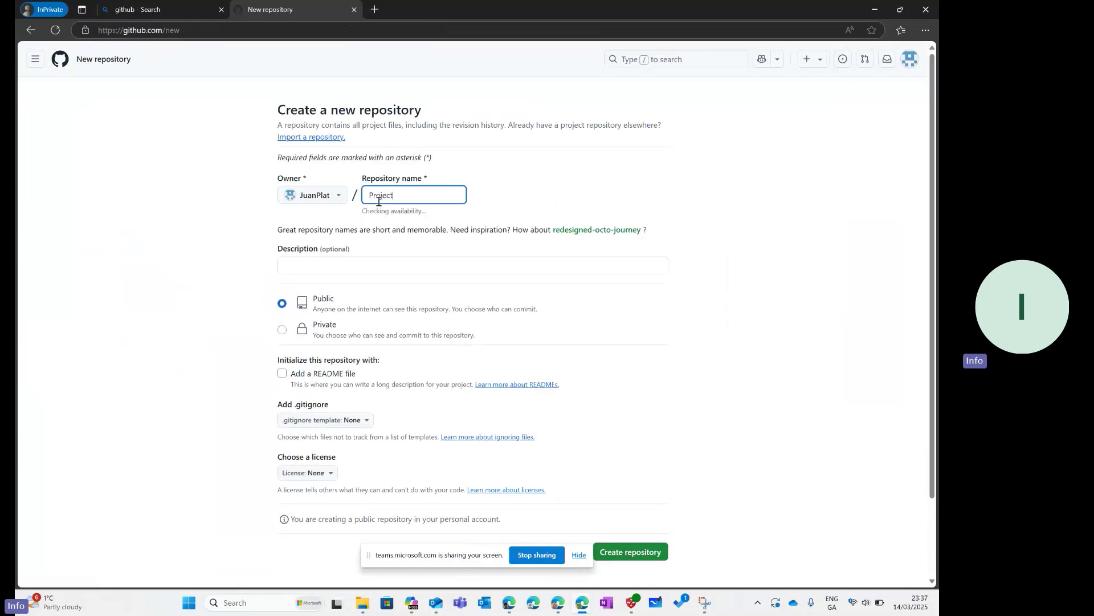
text(Tasks)
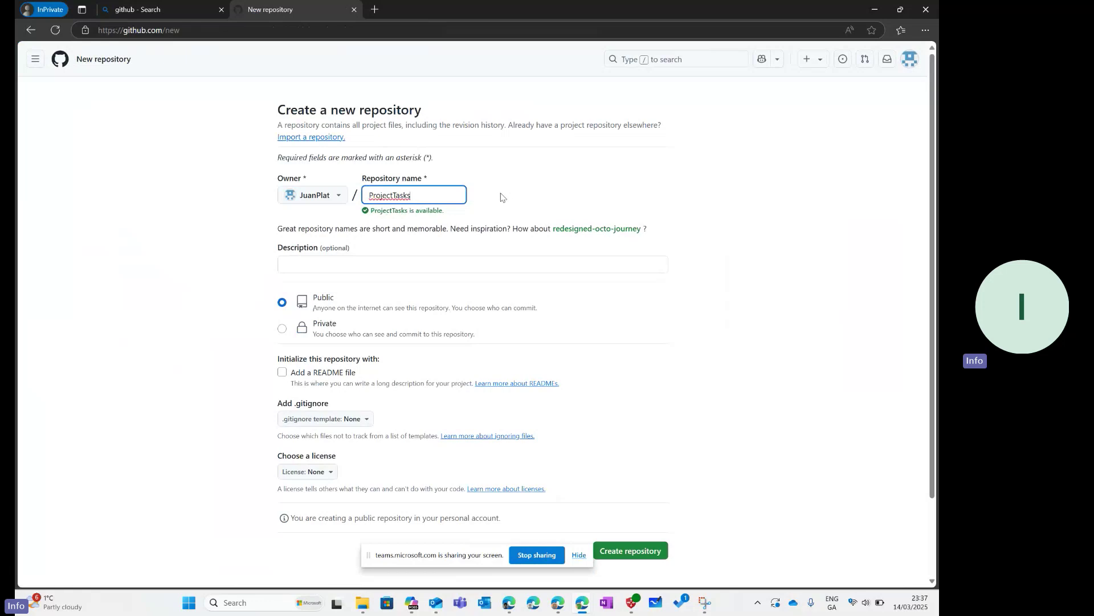
click(501, 197)
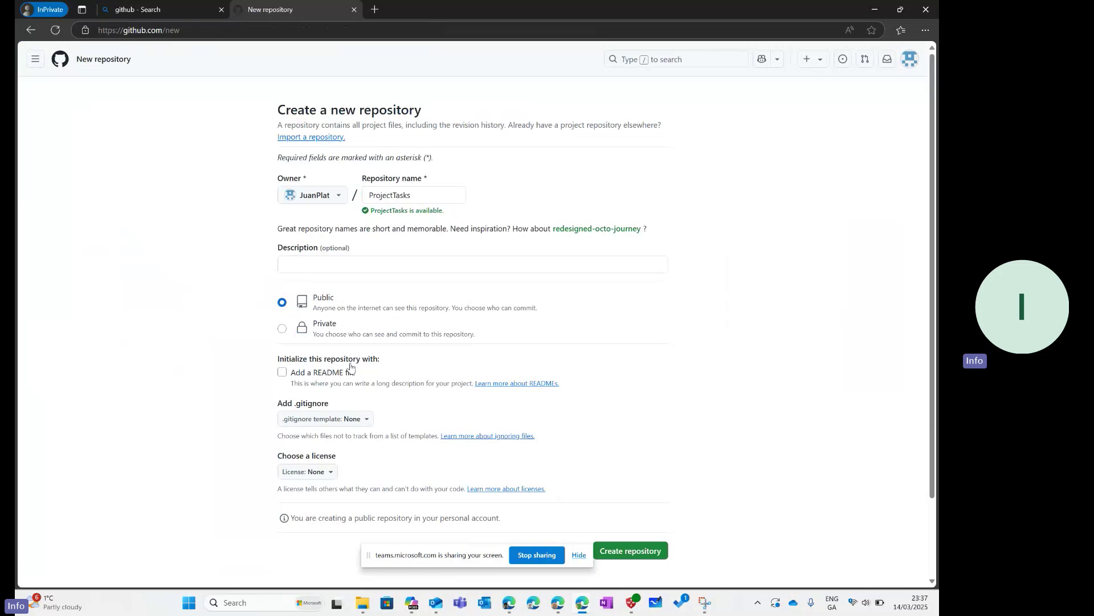
Step: Check the license choices, leave the license at None, and create the public repository with a README file
scroll(350, 368, down, 1)
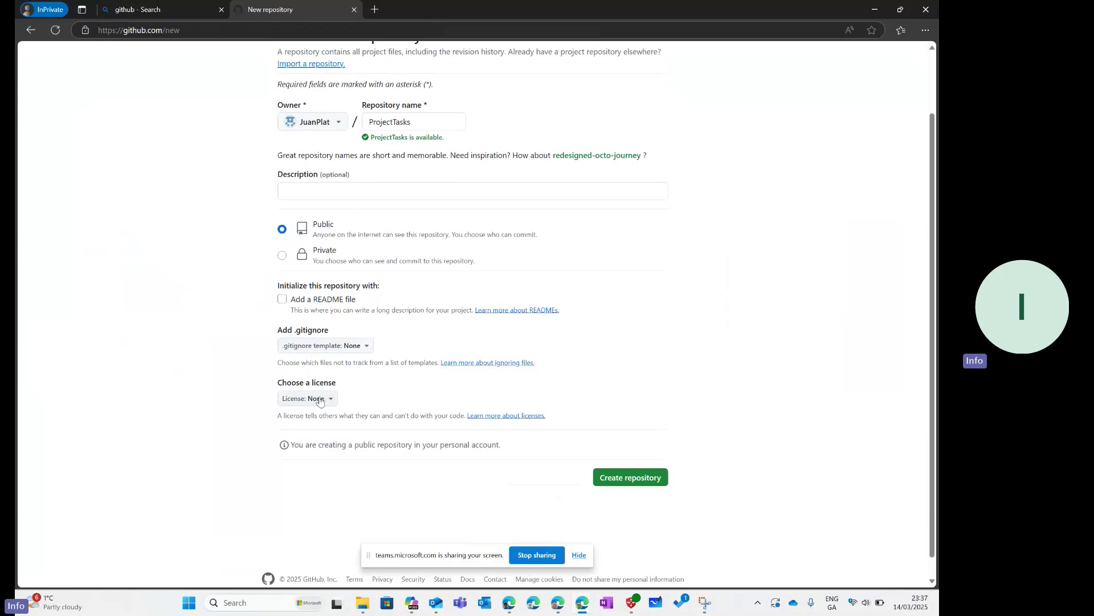
click(319, 401)
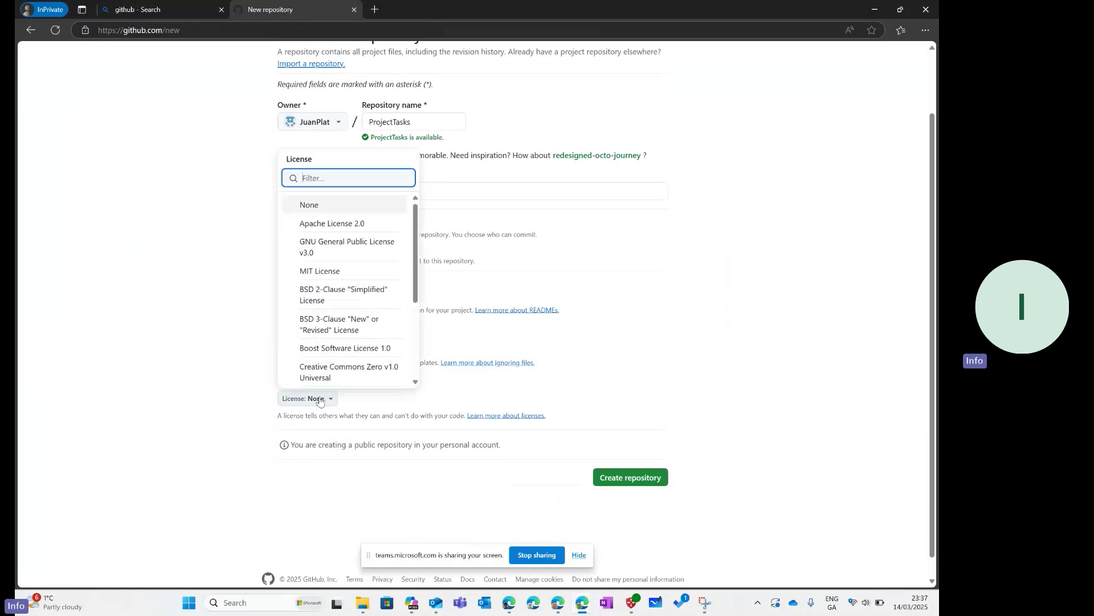
click(373, 395)
scroll(398, 301, up, 2)
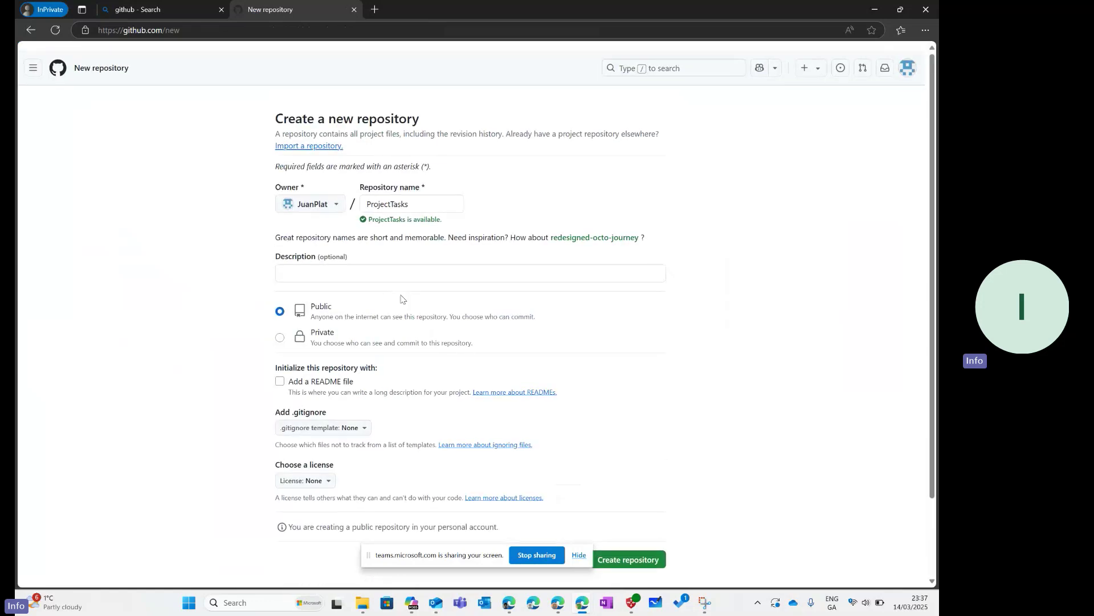
scroll(396, 431, down, 1)
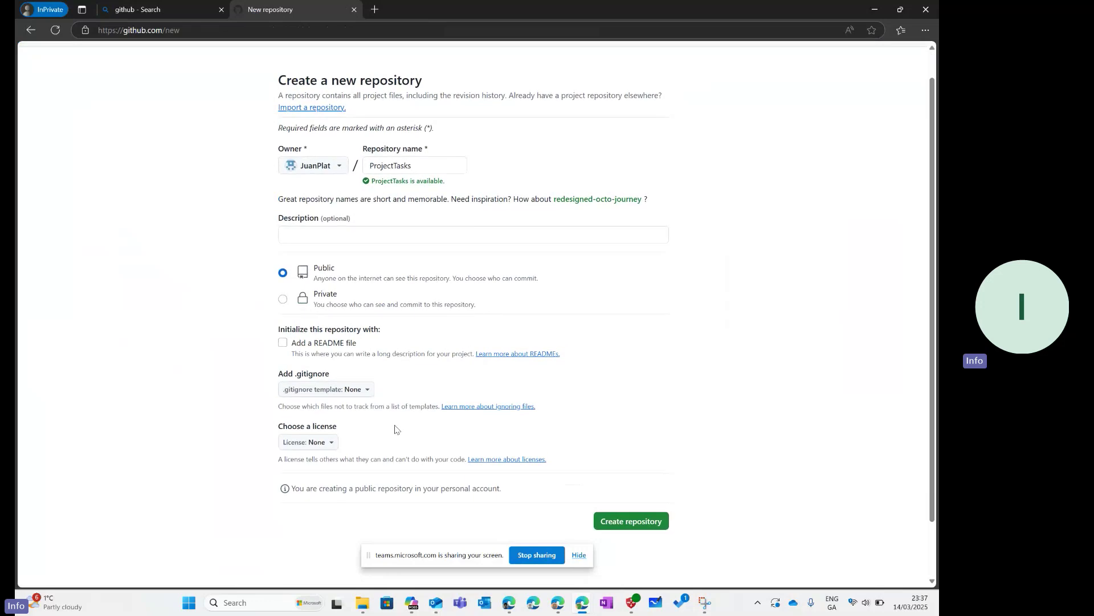
click(330, 344)
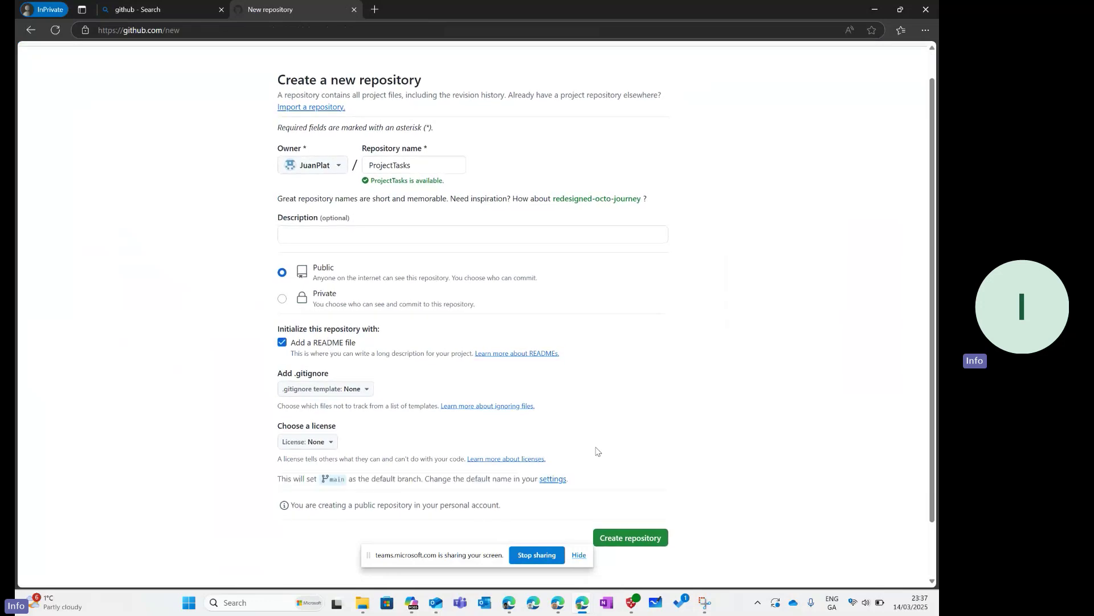
click(650, 543)
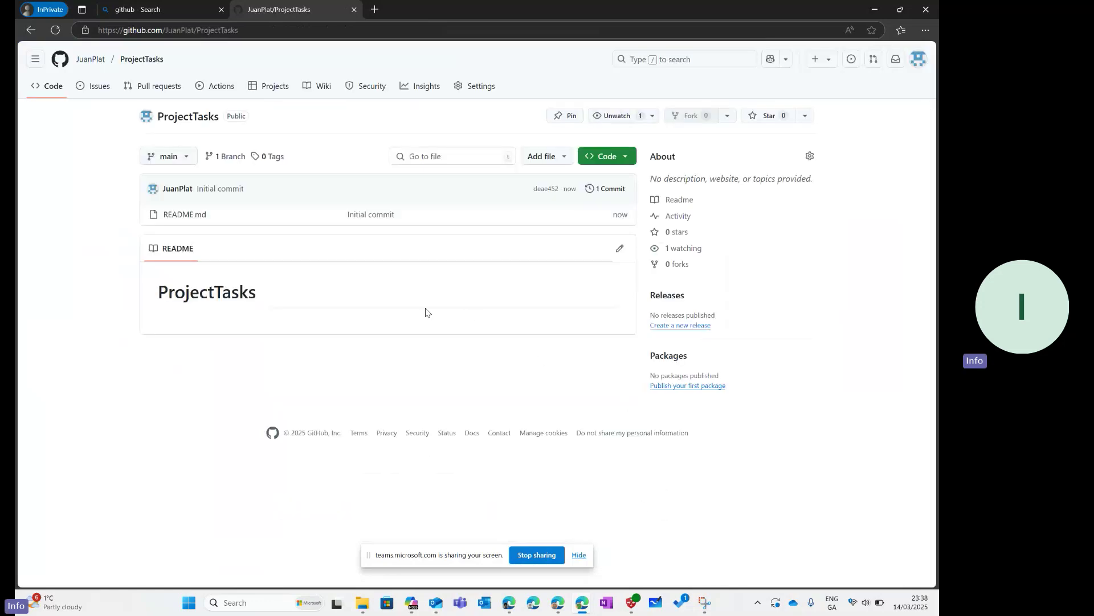
Step: Open a blank new file in the ProjectTasks repository and cancel it without naming it
click(546, 161)
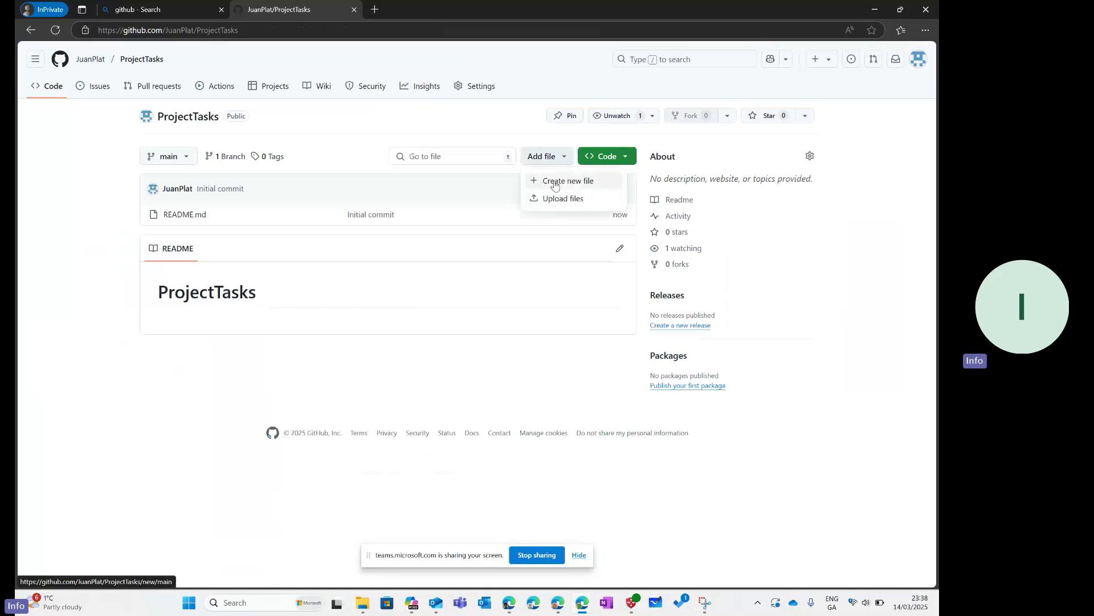
click(554, 186)
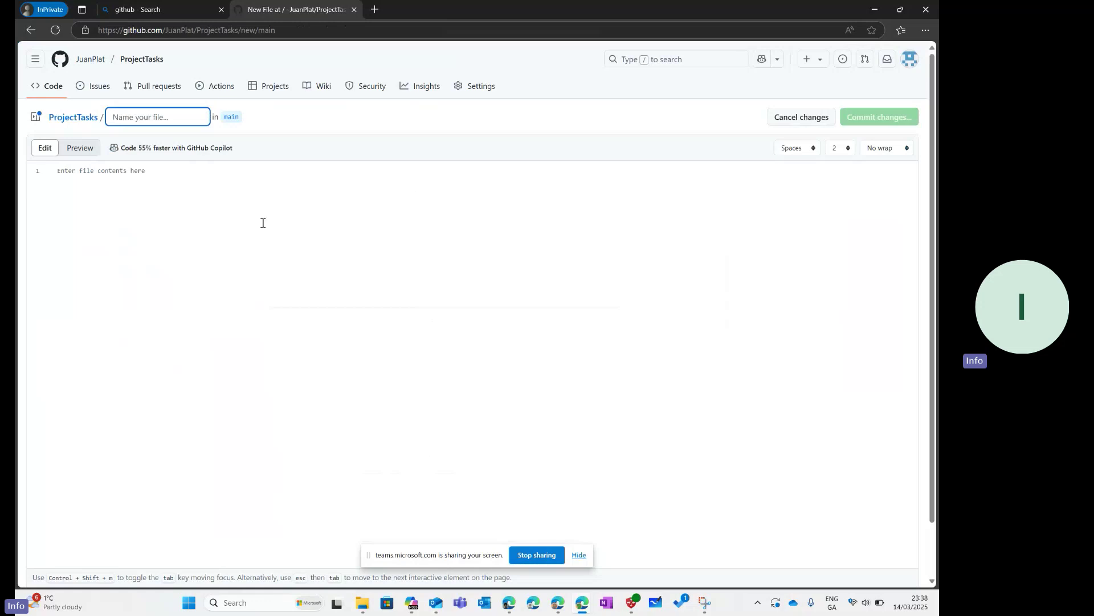
click(805, 123)
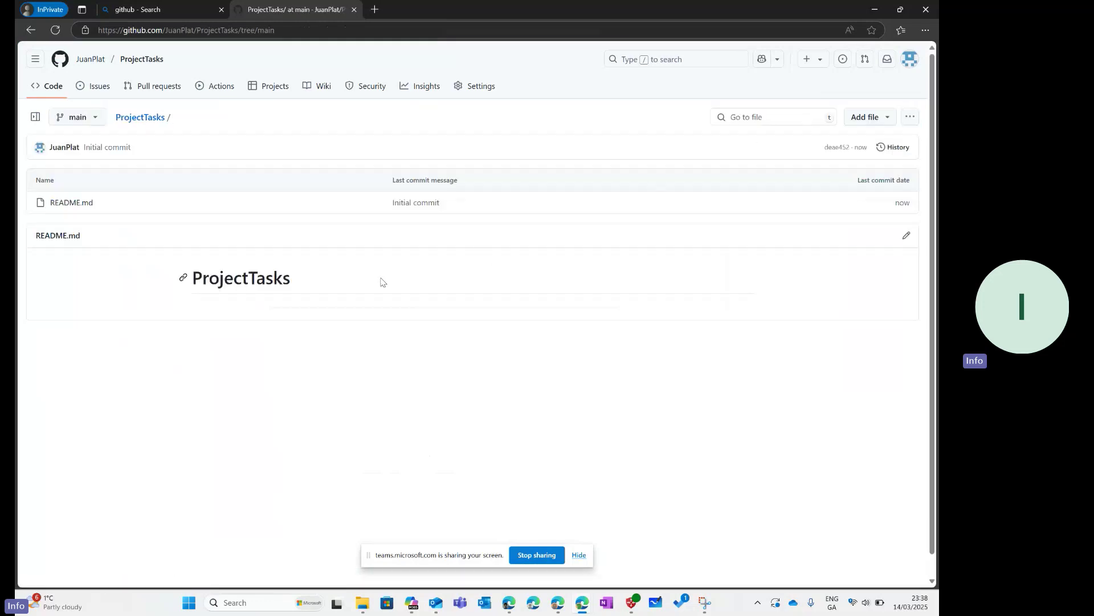
click(874, 120)
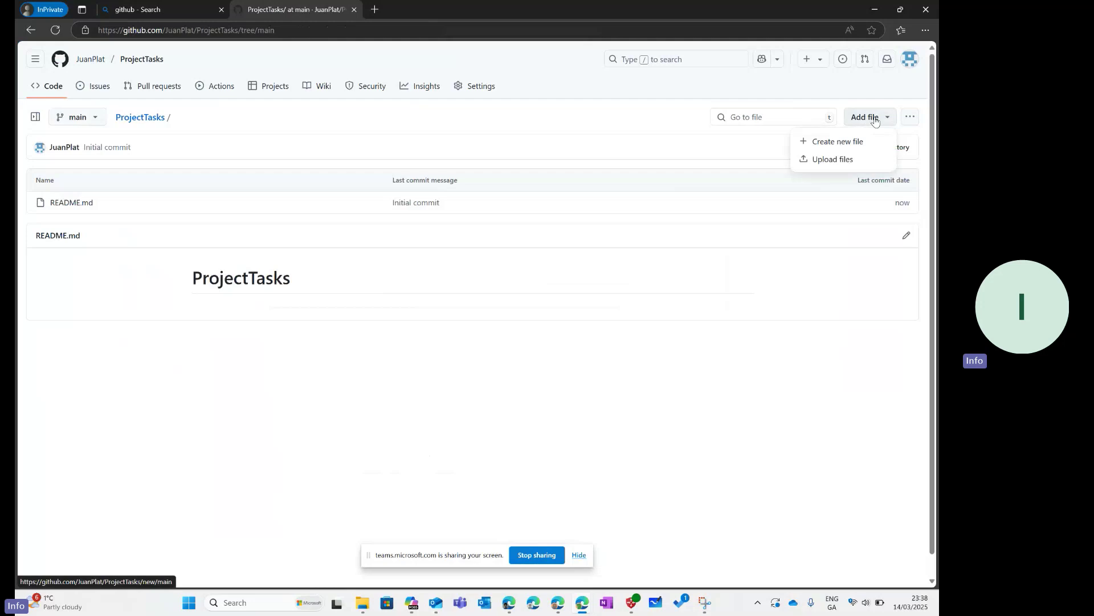
click(911, 117)
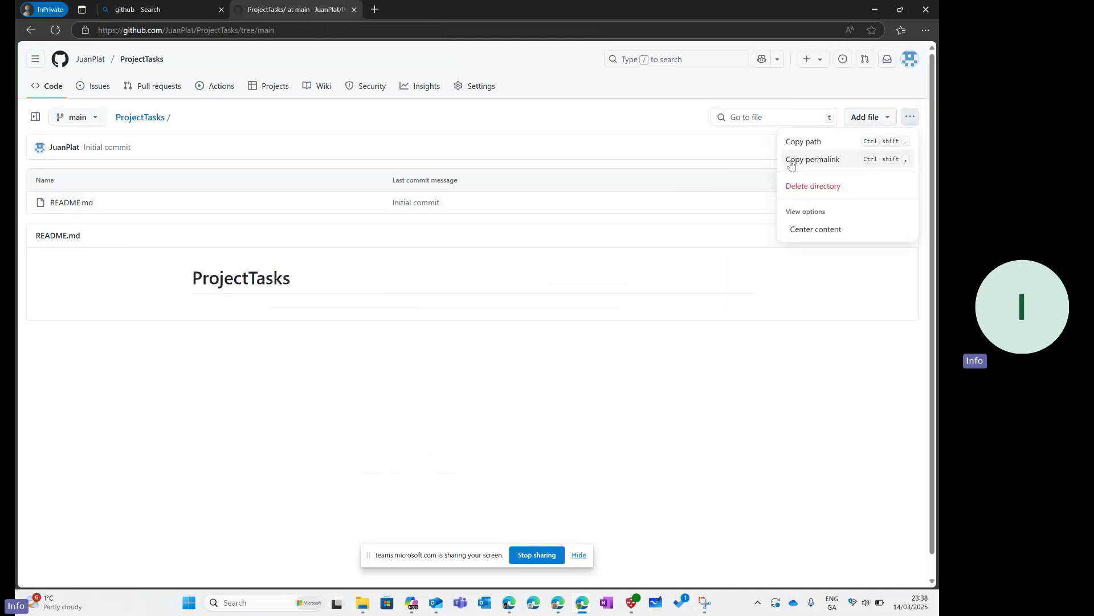
click(632, 132)
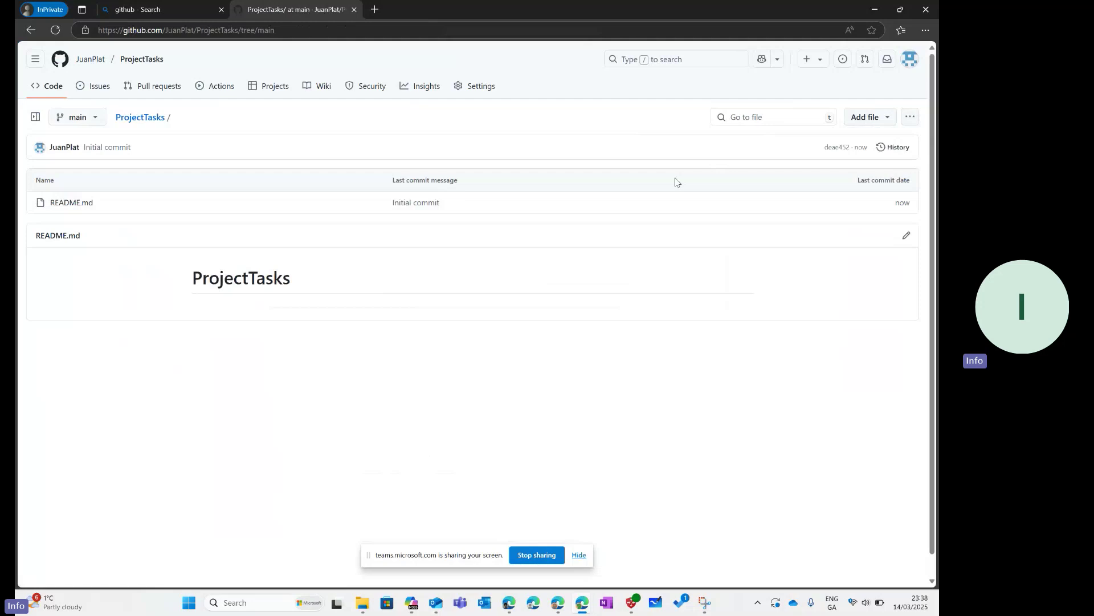
click(815, 60)
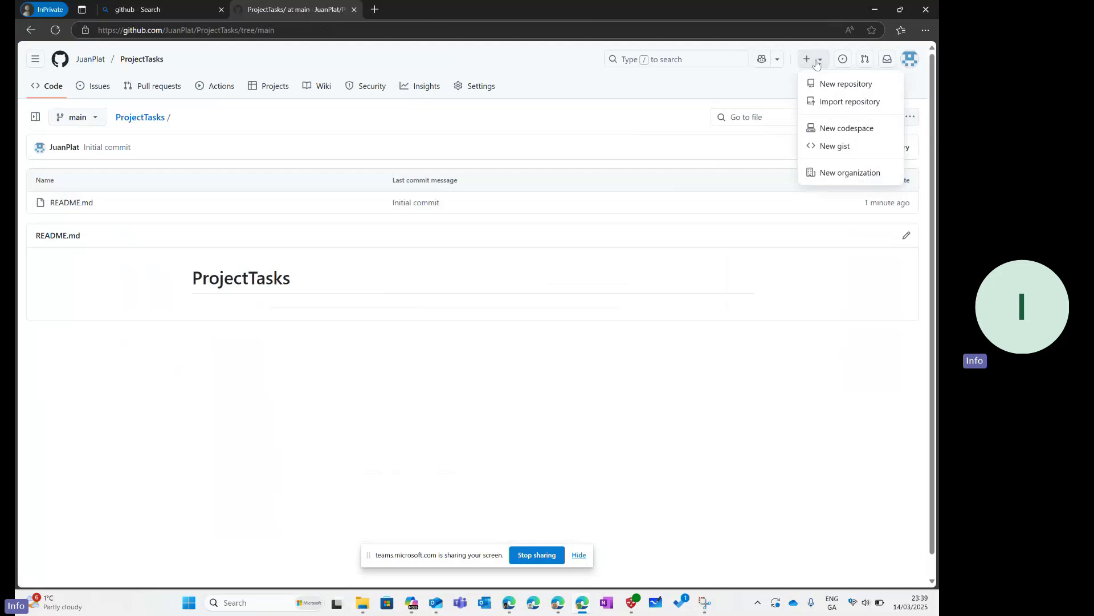
click(768, 72)
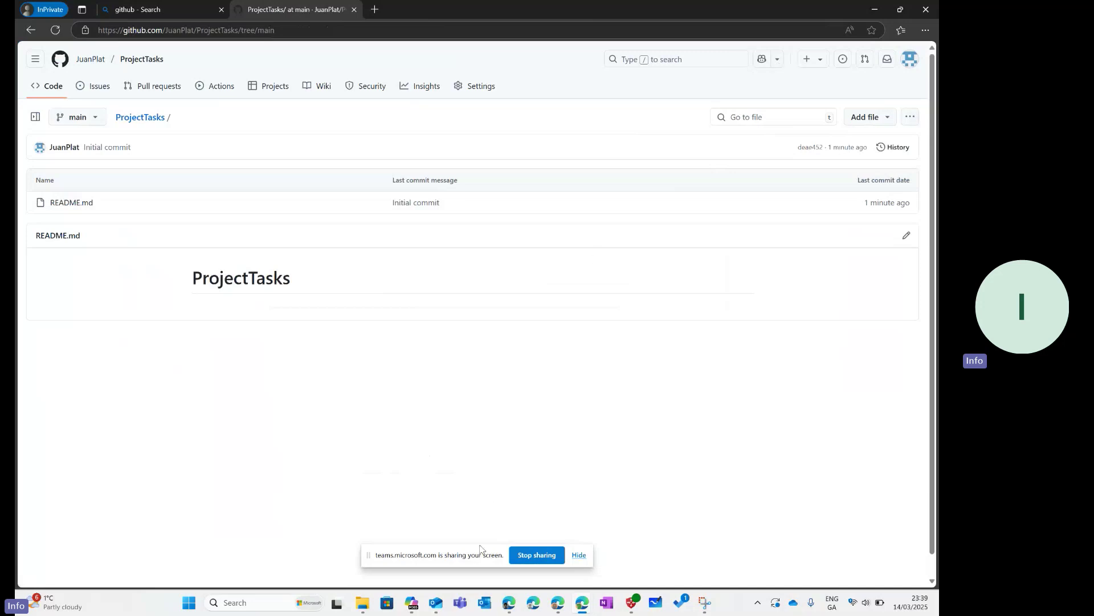
click(527, 555)
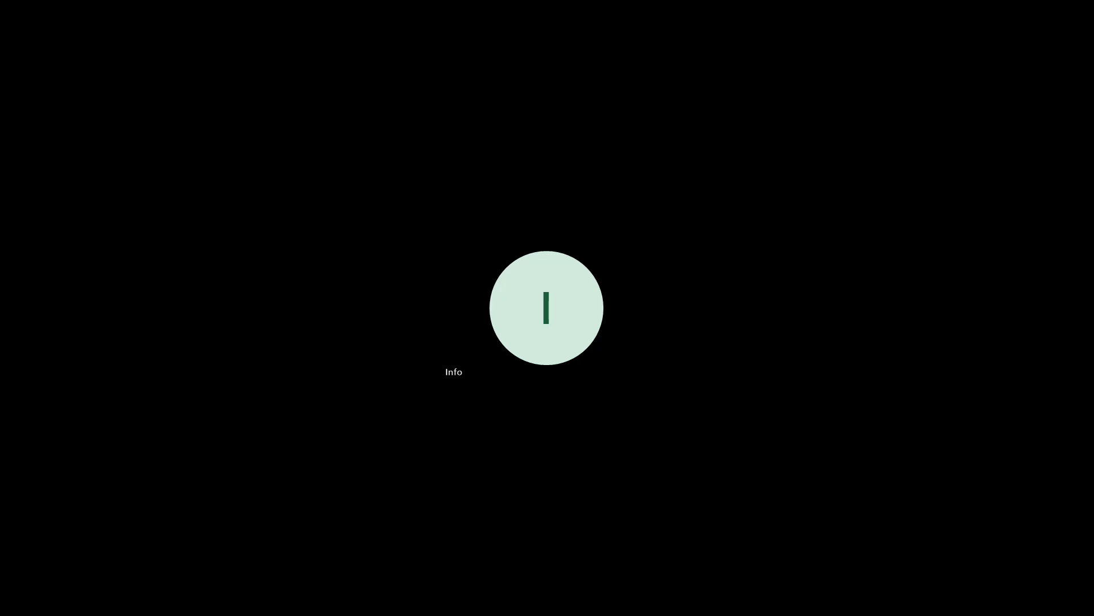